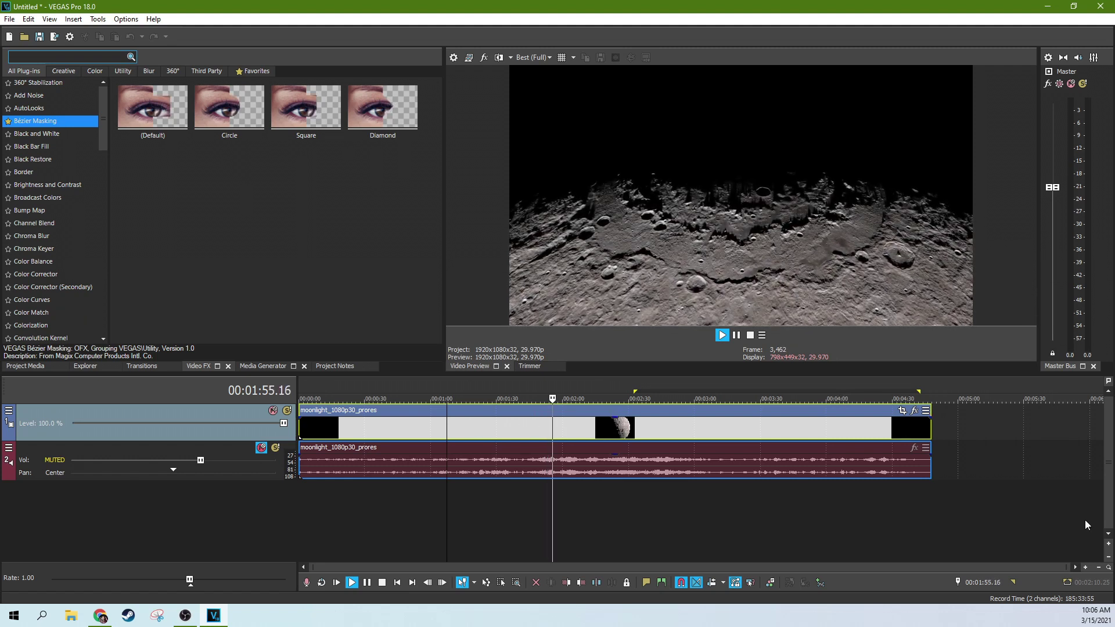
Place moonlight_2160p30_prores after the 1080p clip, zoom the timeline out and play part of it.
drag(995, 419, 987, 432)
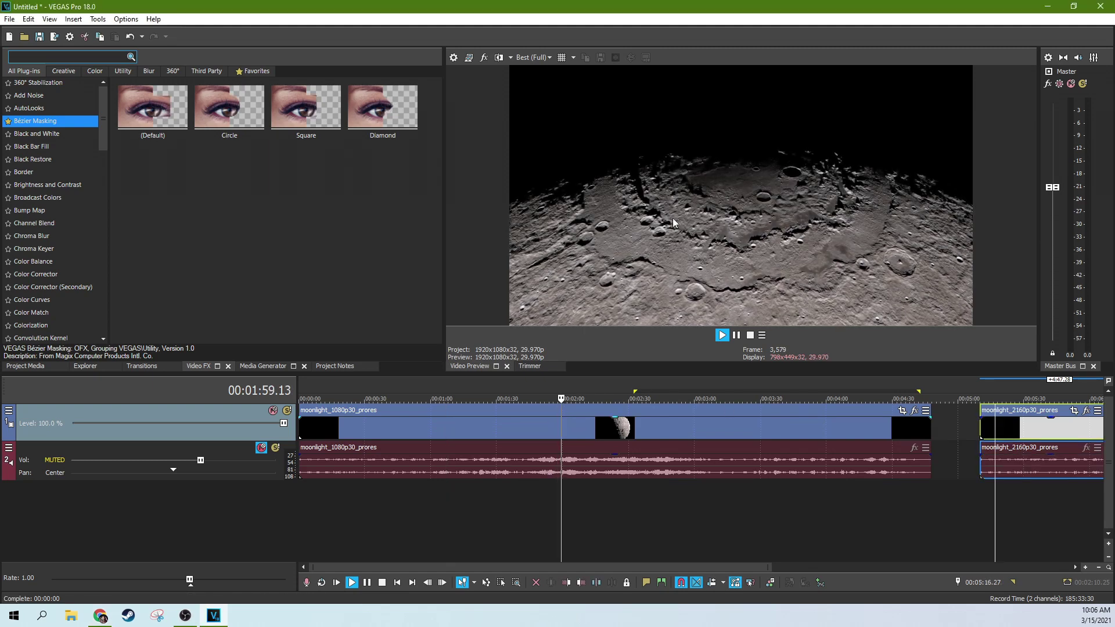
scroll(796, 423, down, 3)
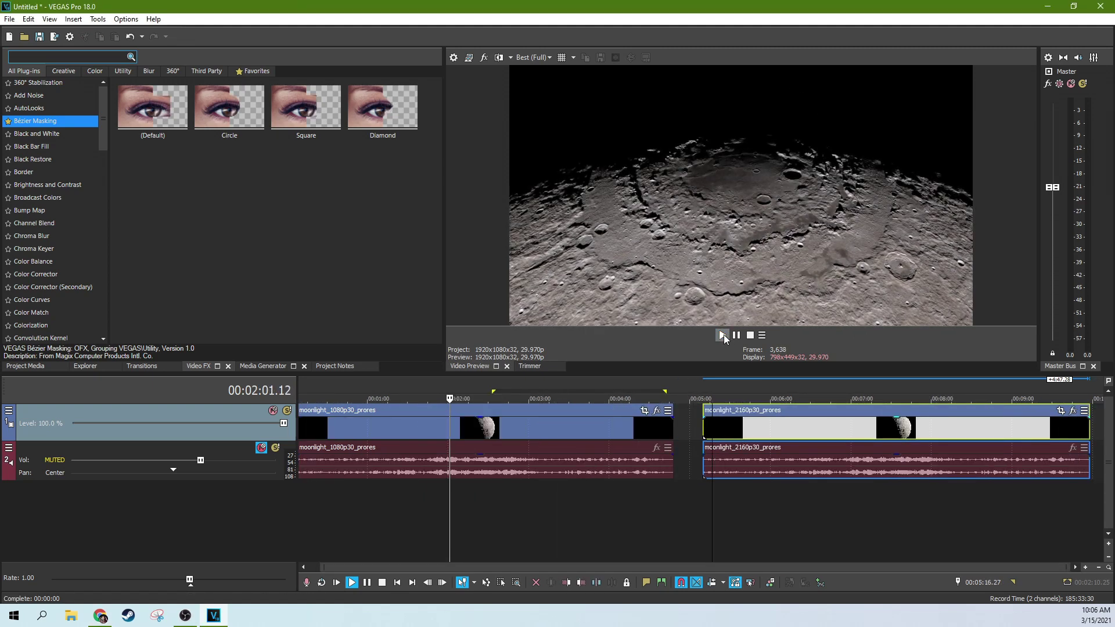
click(723, 335)
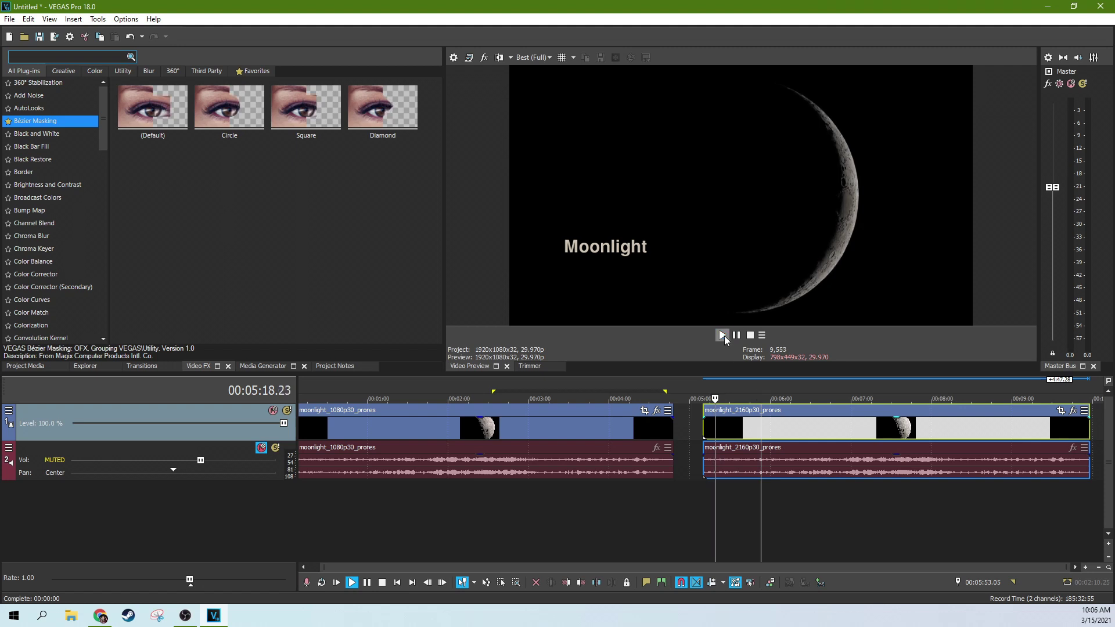
click(722, 335)
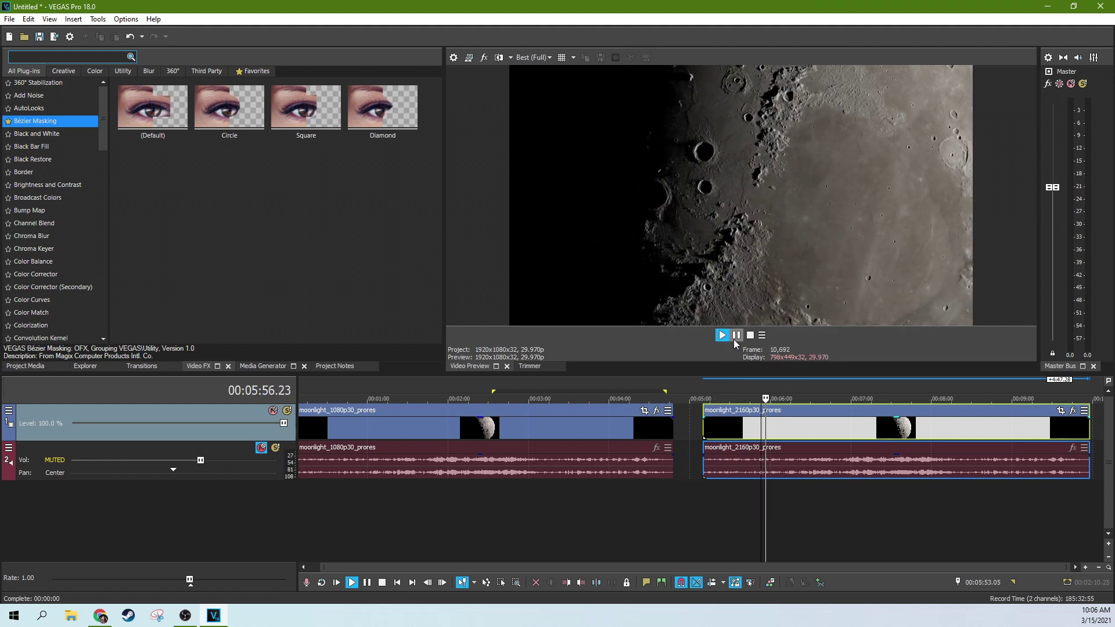
click(734, 340)
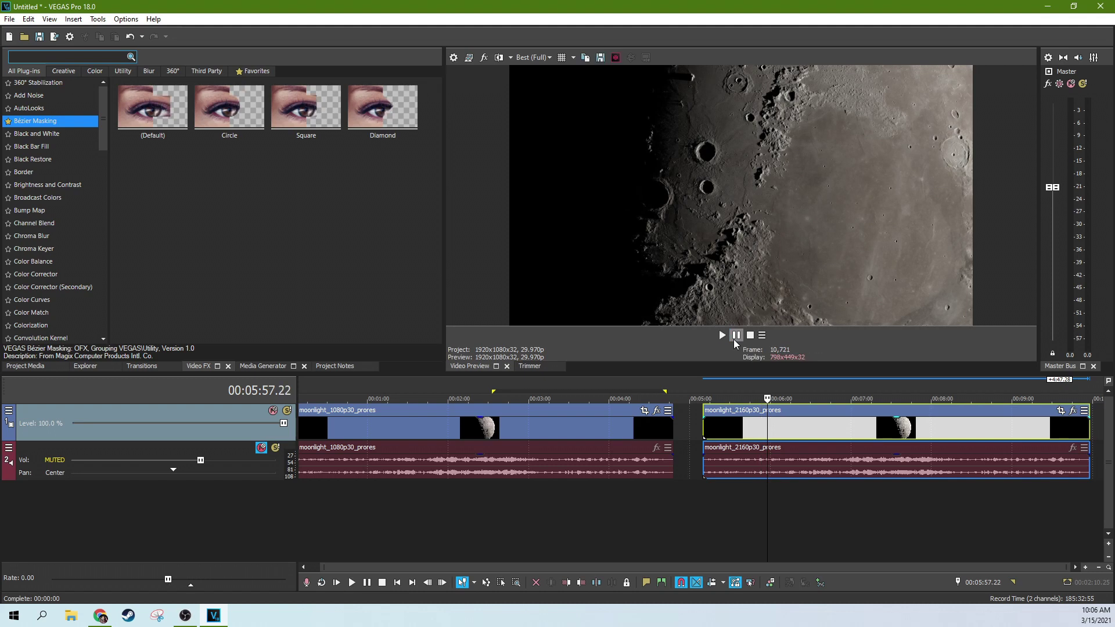
Play part of the 1080p clip, then resume the 2160p clip near 6:12 and pause.
click(464, 434)
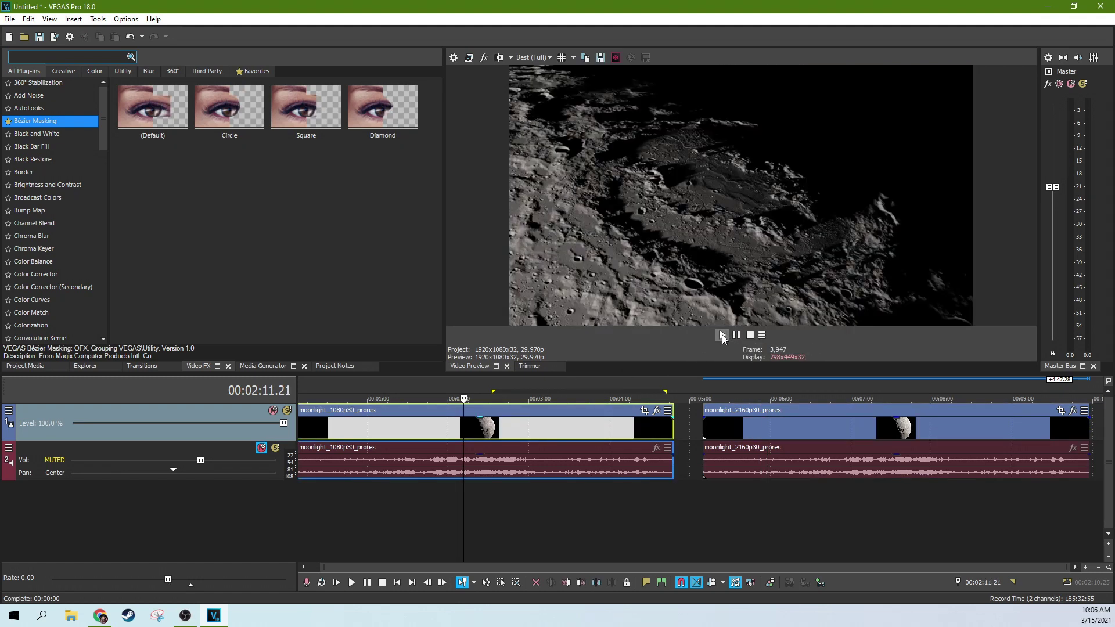
click(722, 334)
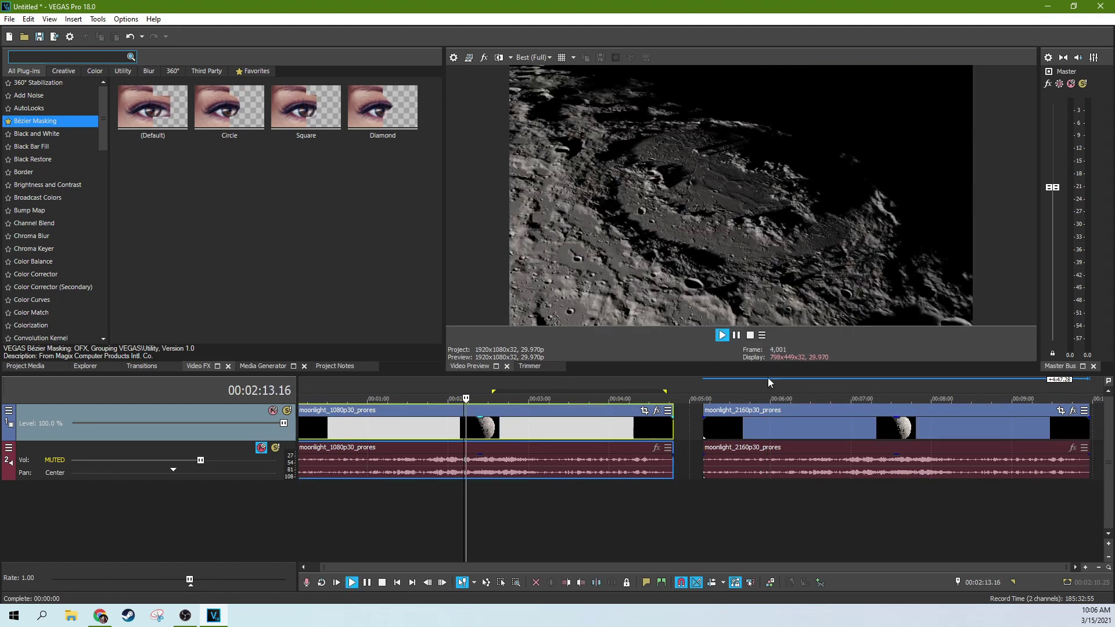
click(786, 428)
click(724, 334)
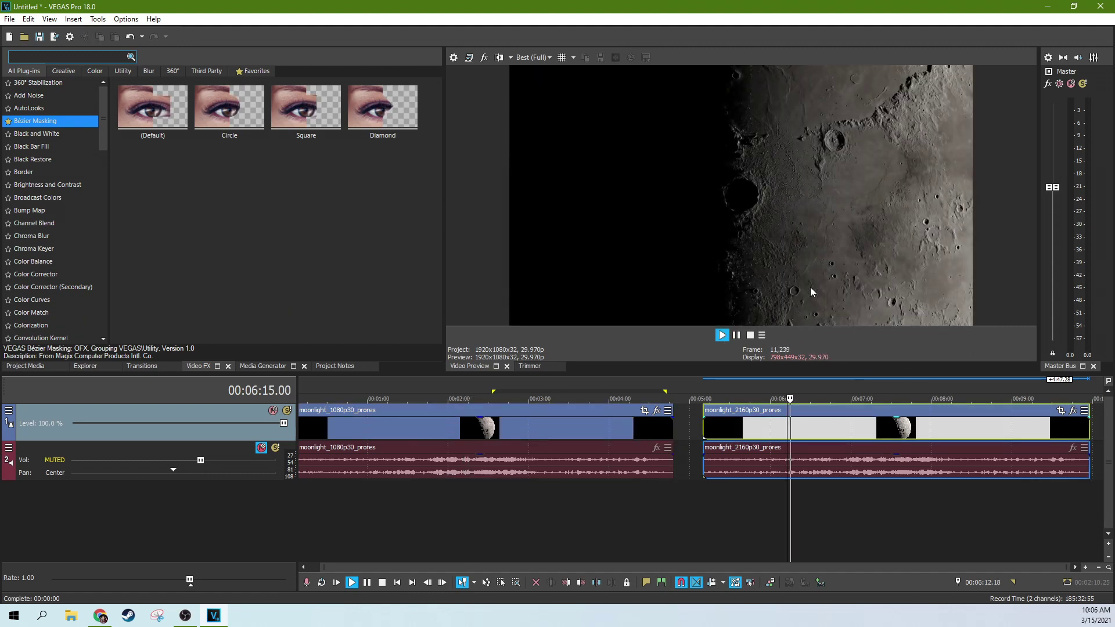
click(735, 335)
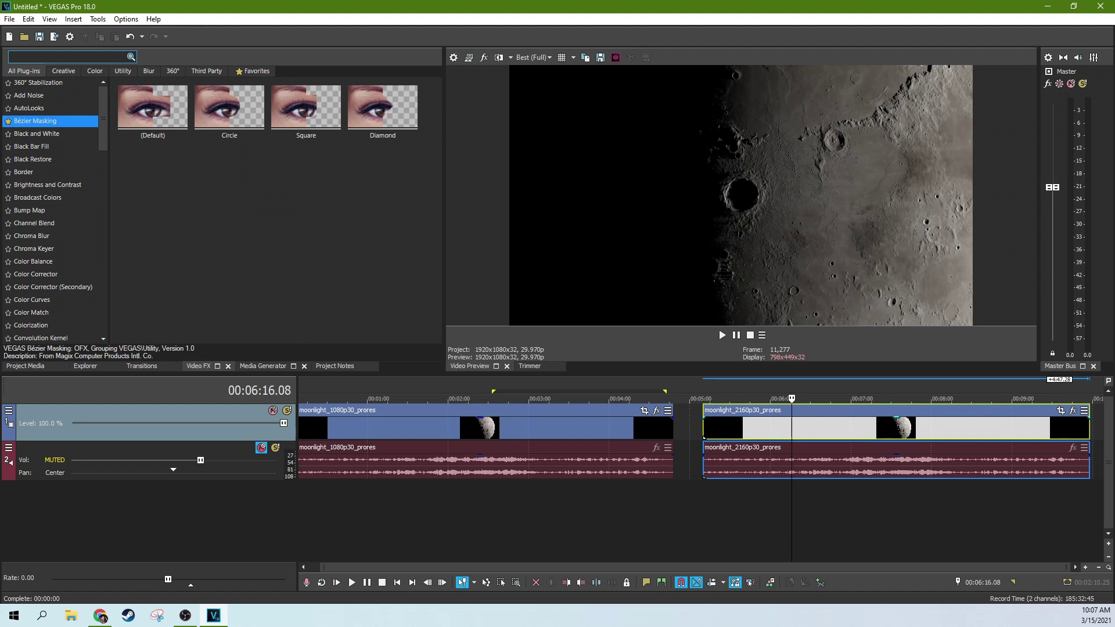
Compare the two moon clips by selecting each in turn, ending on the 1080p clip at 3:50.
click(775, 425)
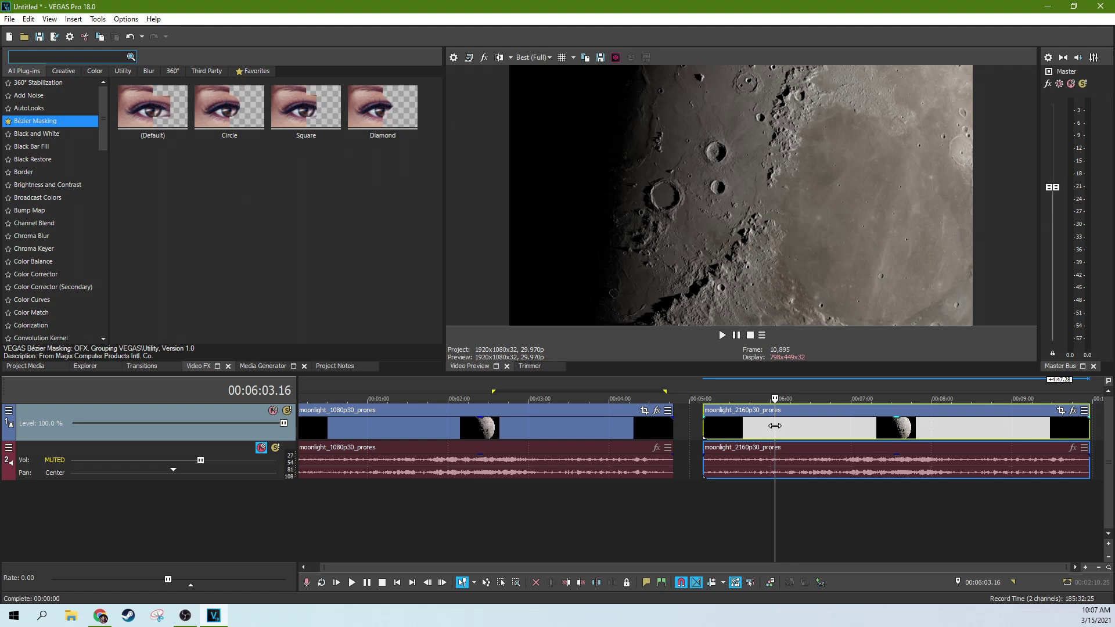
click(568, 425)
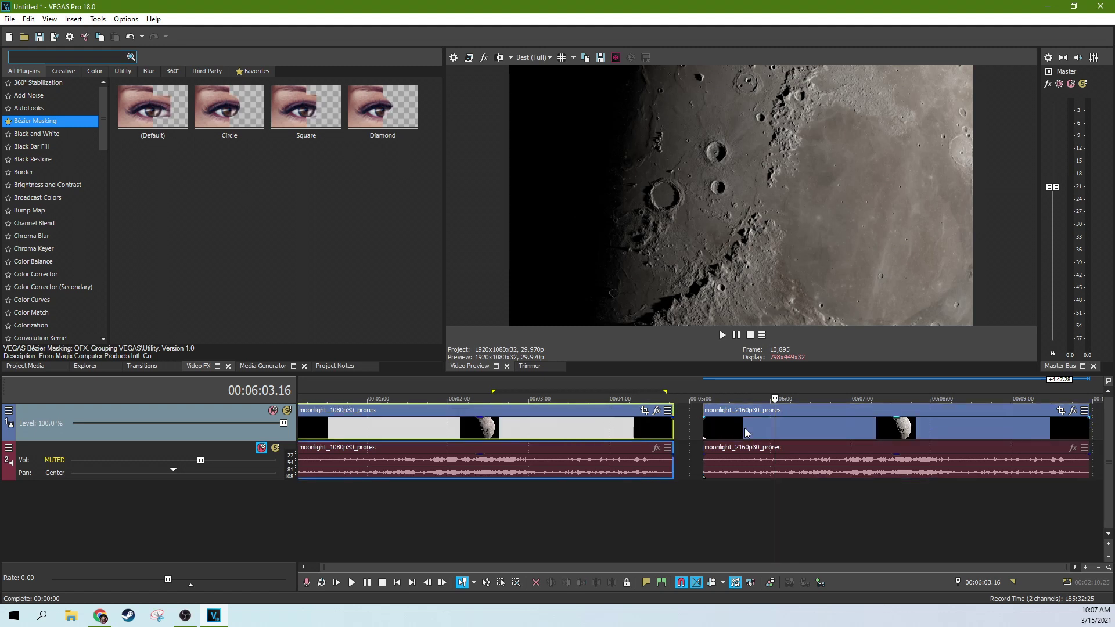
click(772, 440)
click(636, 435)
click(769, 440)
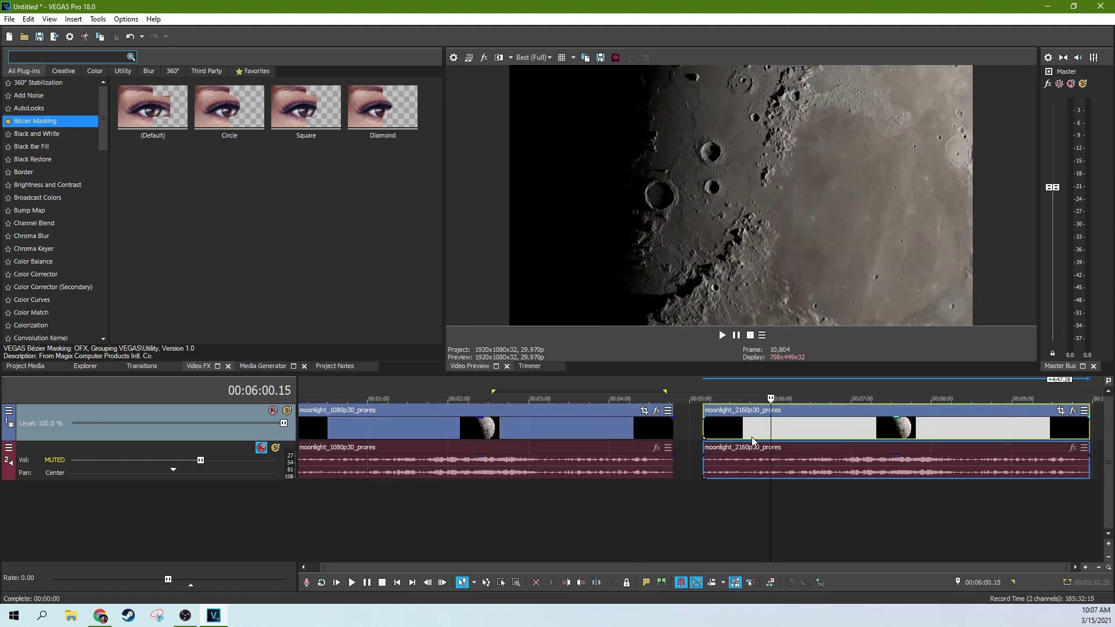
click(596, 436)
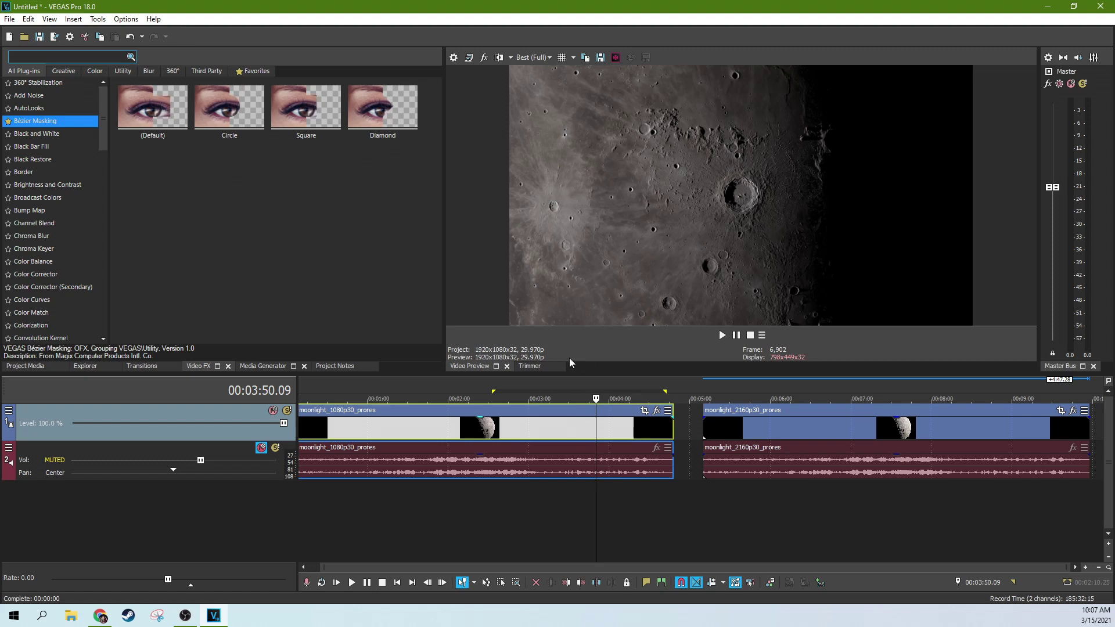
Step through the 1080p clip at 3:12, 3:40 and 3:46, then open its Color Grading panel.
click(482, 430)
click(545, 423)
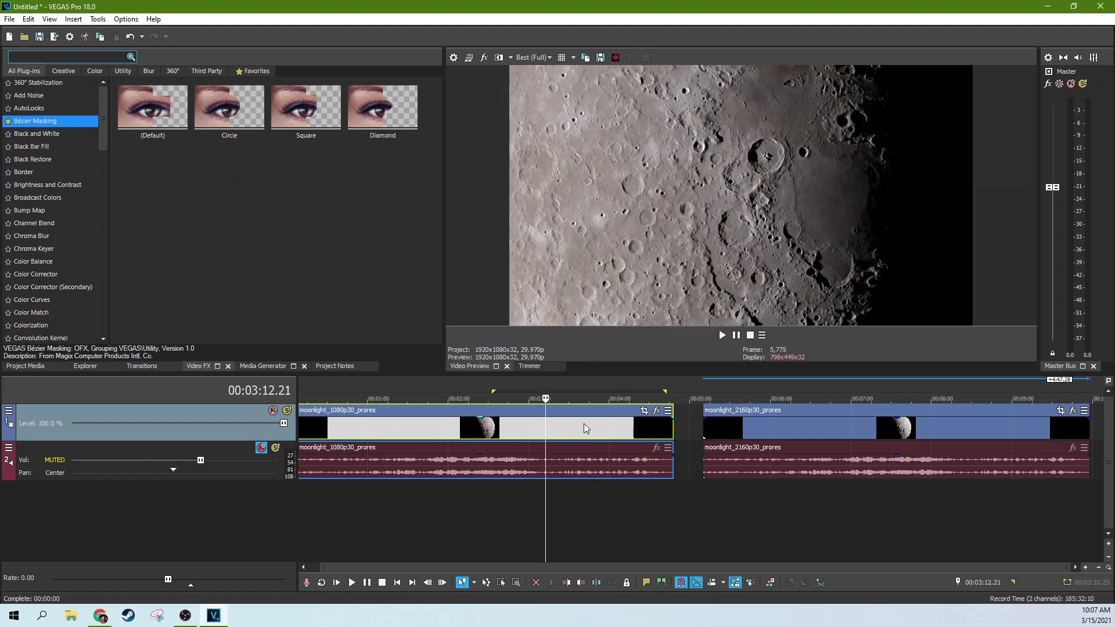
click(583, 431)
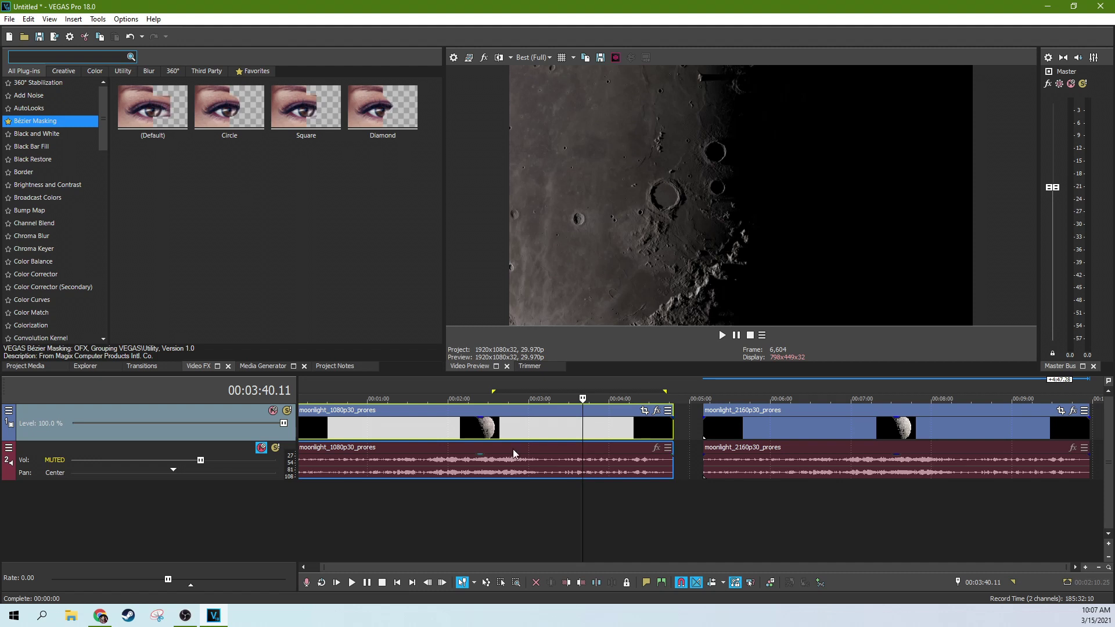
click(591, 434)
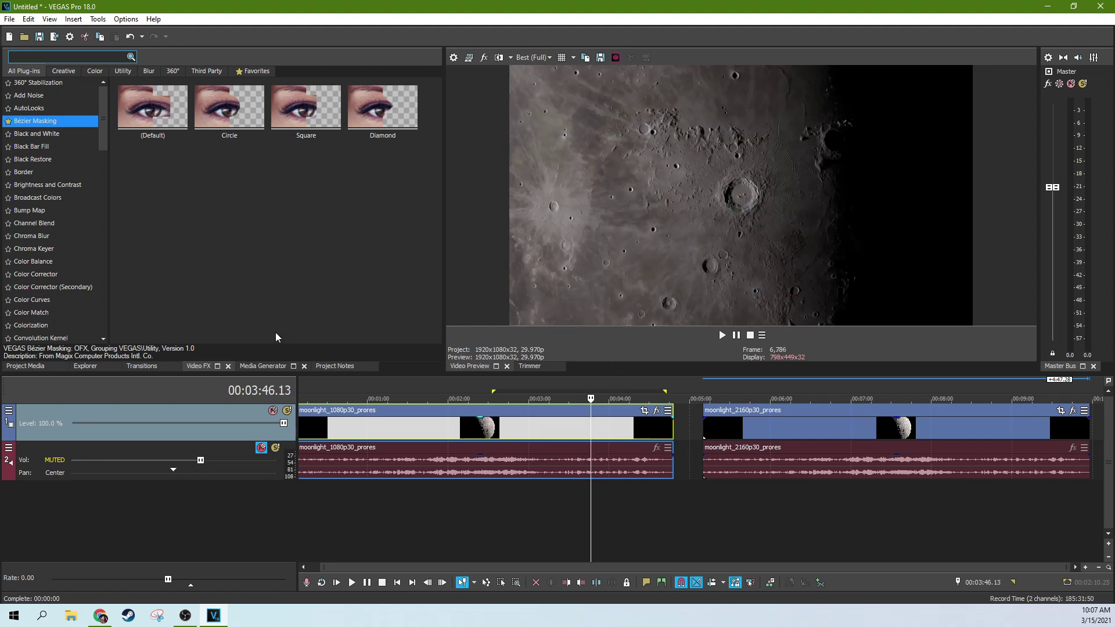
click(770, 583)
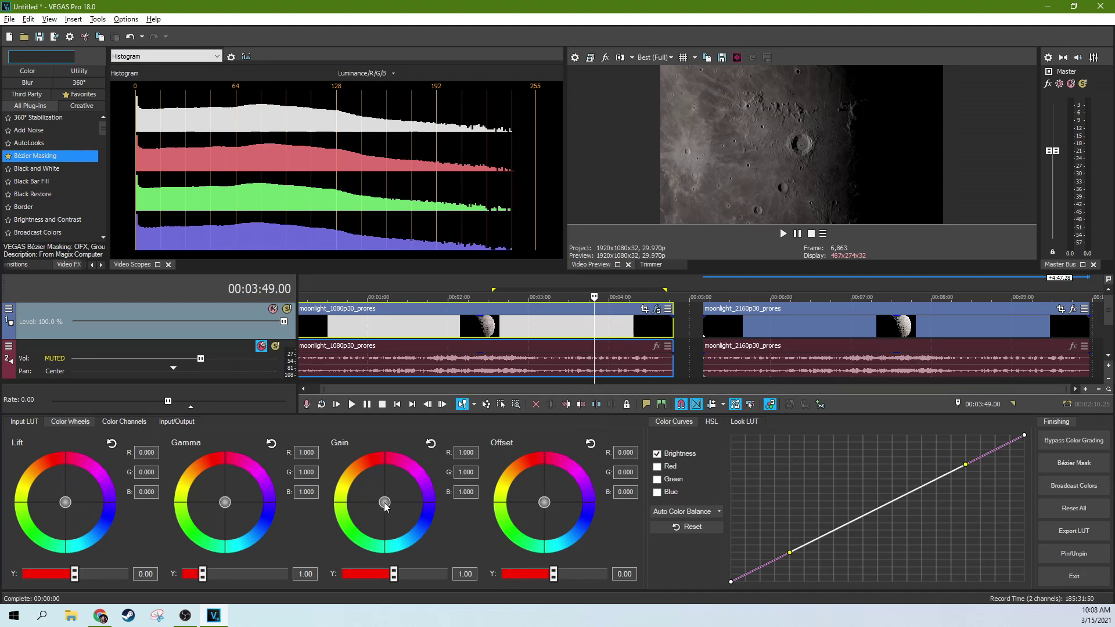
Tint the 1080p clip with Gain 1.65/0.98/0.13 and Lift -0.33/-0.09/0.55, shown as channel values.
drag(385, 502, 365, 484)
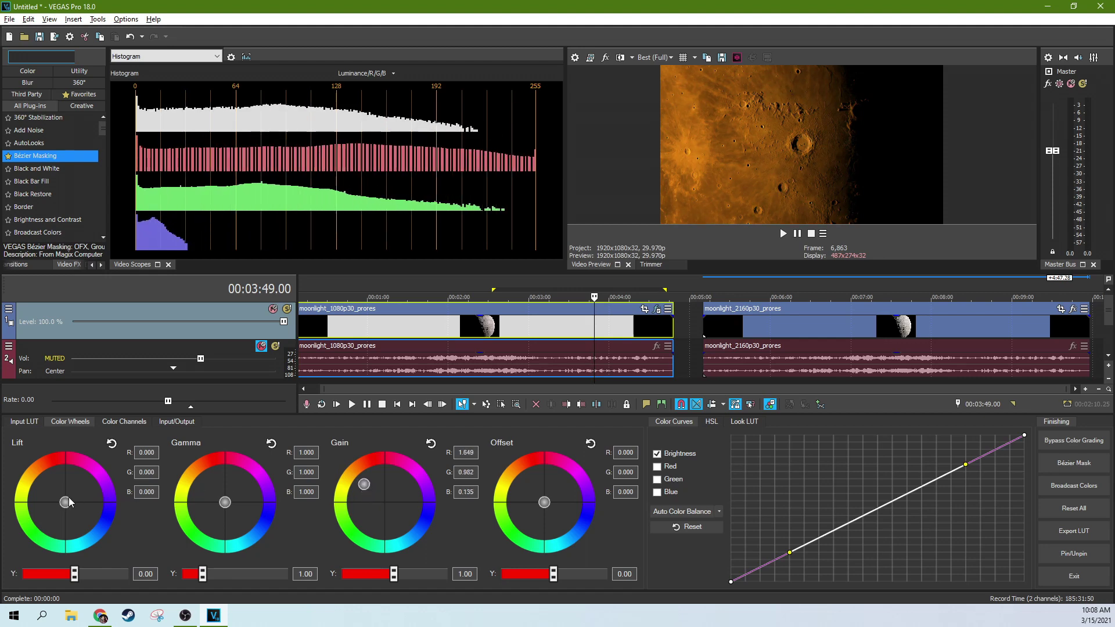
mouse_move(65, 501)
mouse_down()
mouse_move(59, 493)
mouse_move(79, 510)
mouse_up()
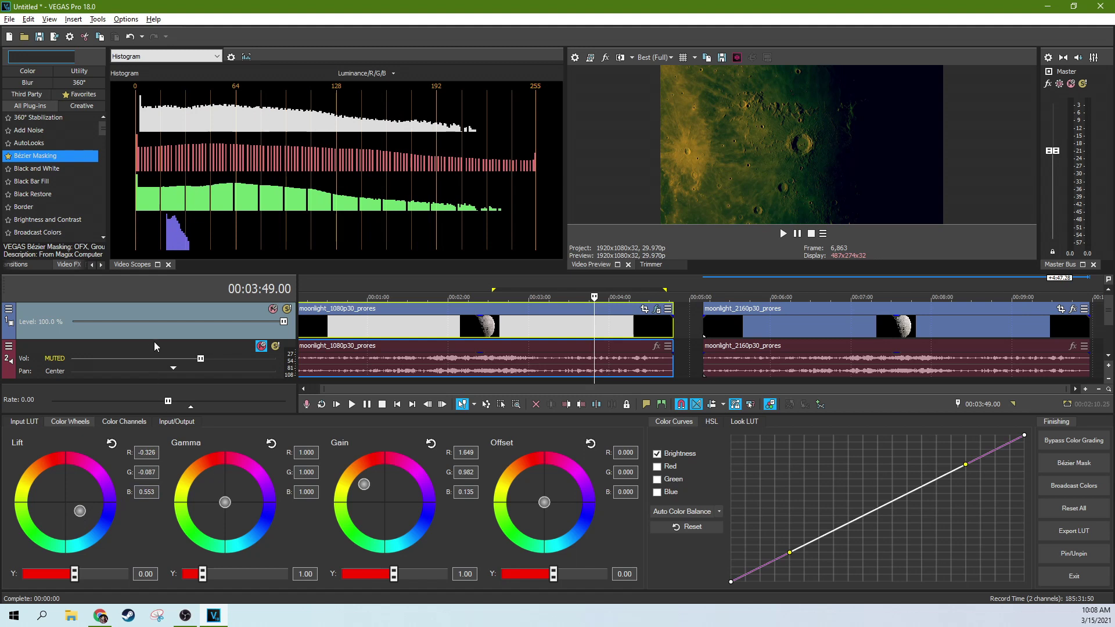
click(123, 422)
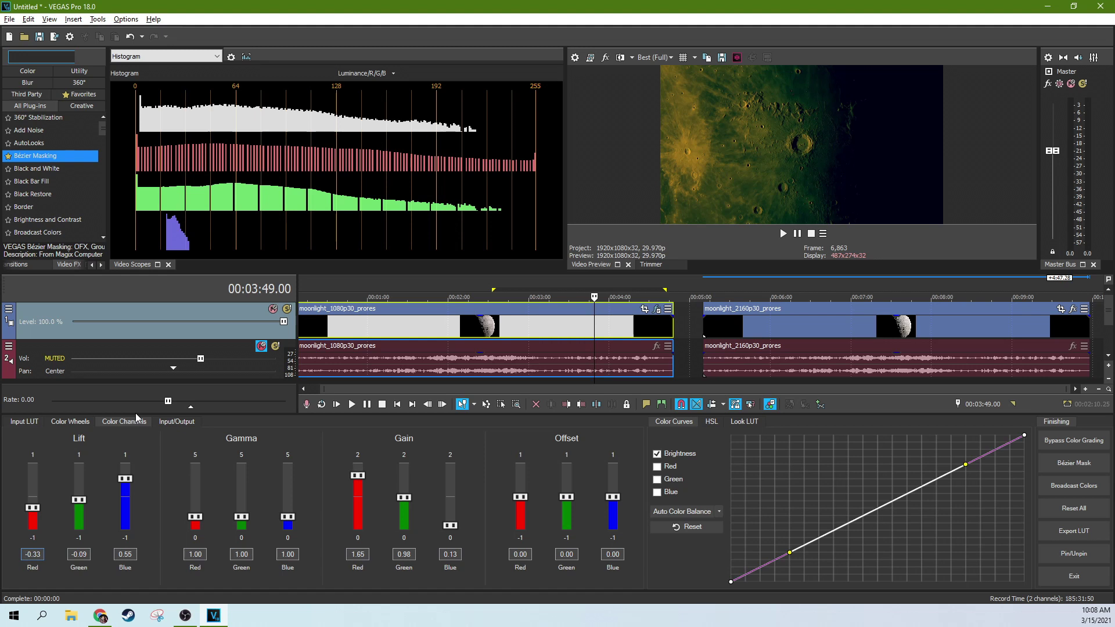
Check the grade at early, middle and late frames of the 1080p clip, ending near 00:01:38.
click(507, 338)
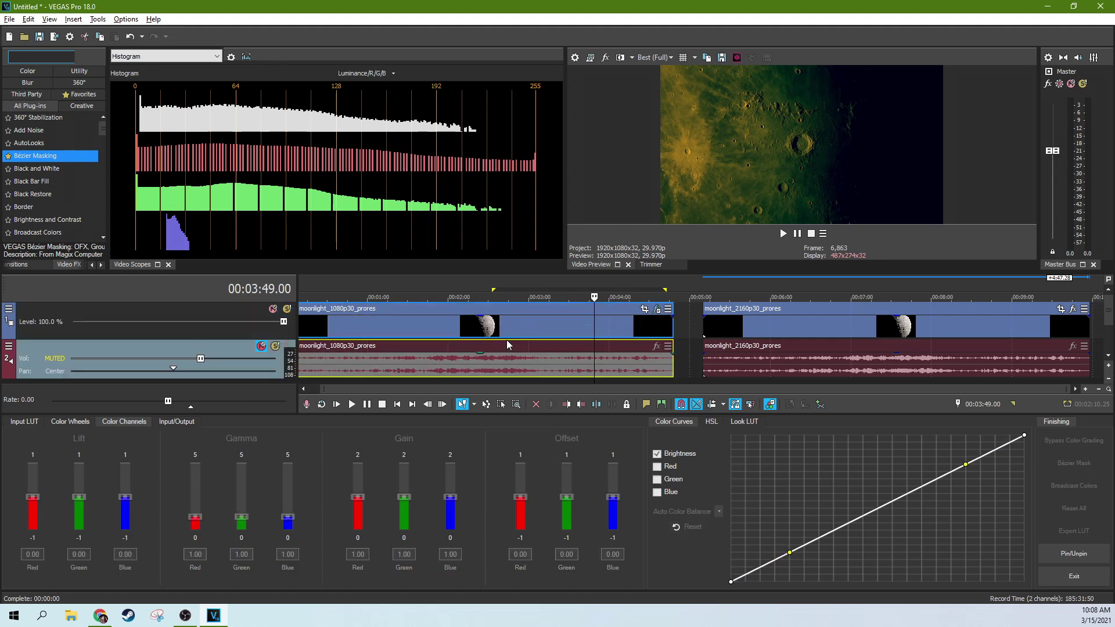
click(577, 331)
click(616, 333)
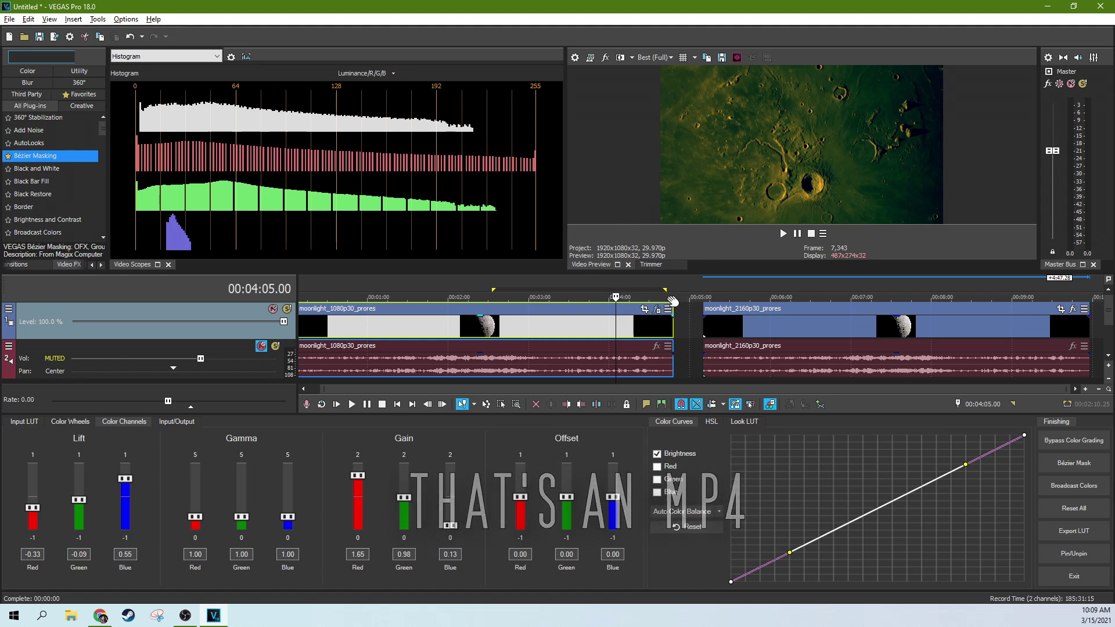
drag(615, 295, 599, 295)
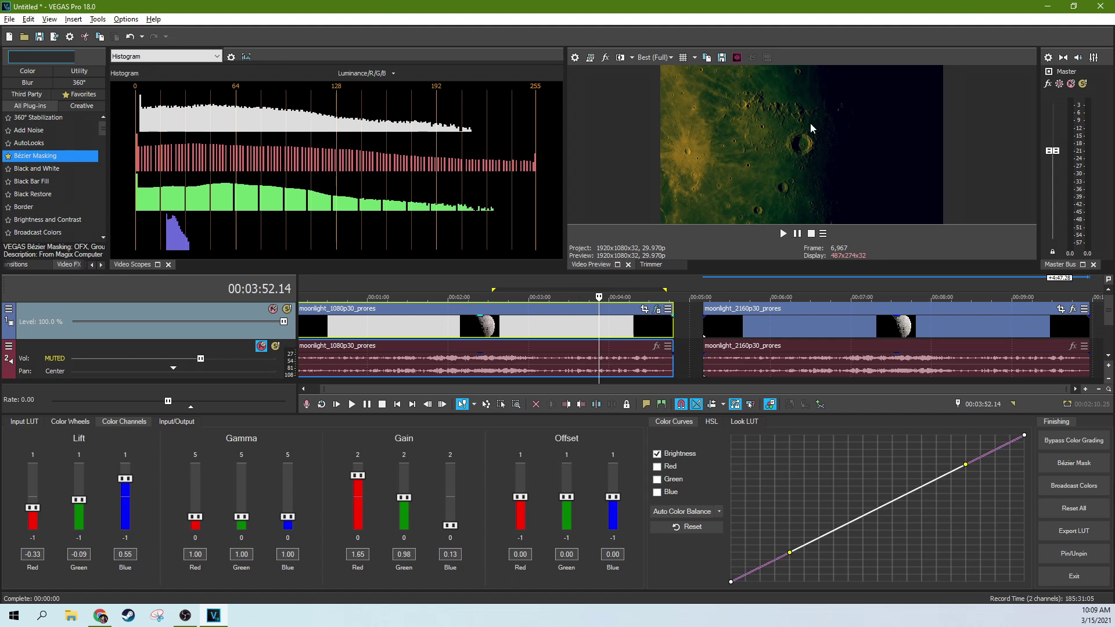
click(419, 325)
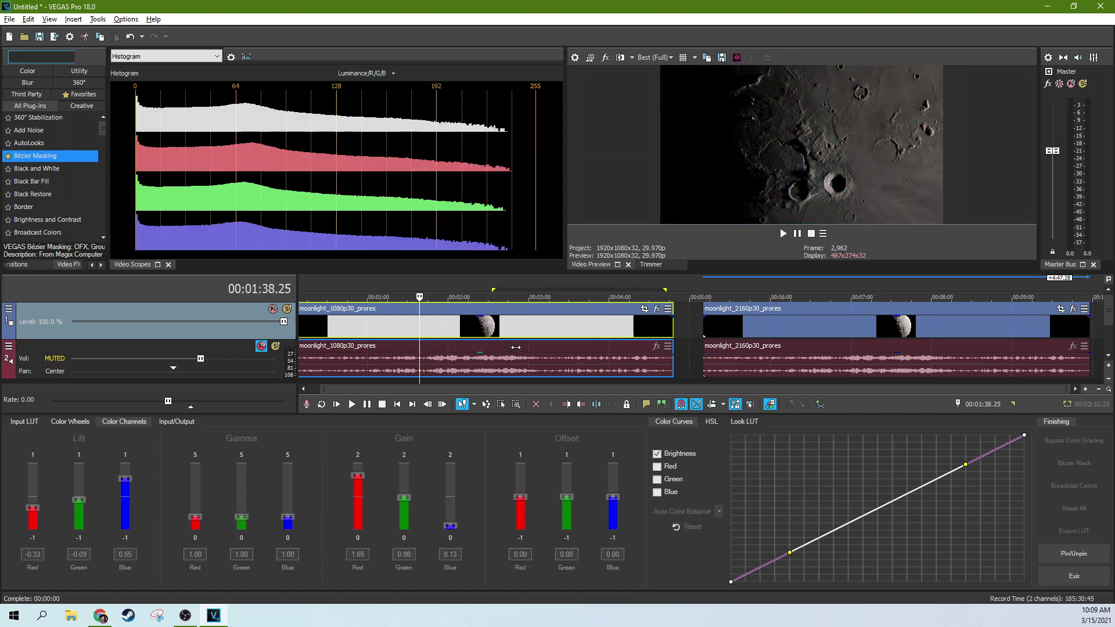
Restore the default editing layout and scrub the 1080p clip from 3:31 back to 2:38.
key(ctrl+alt+d)
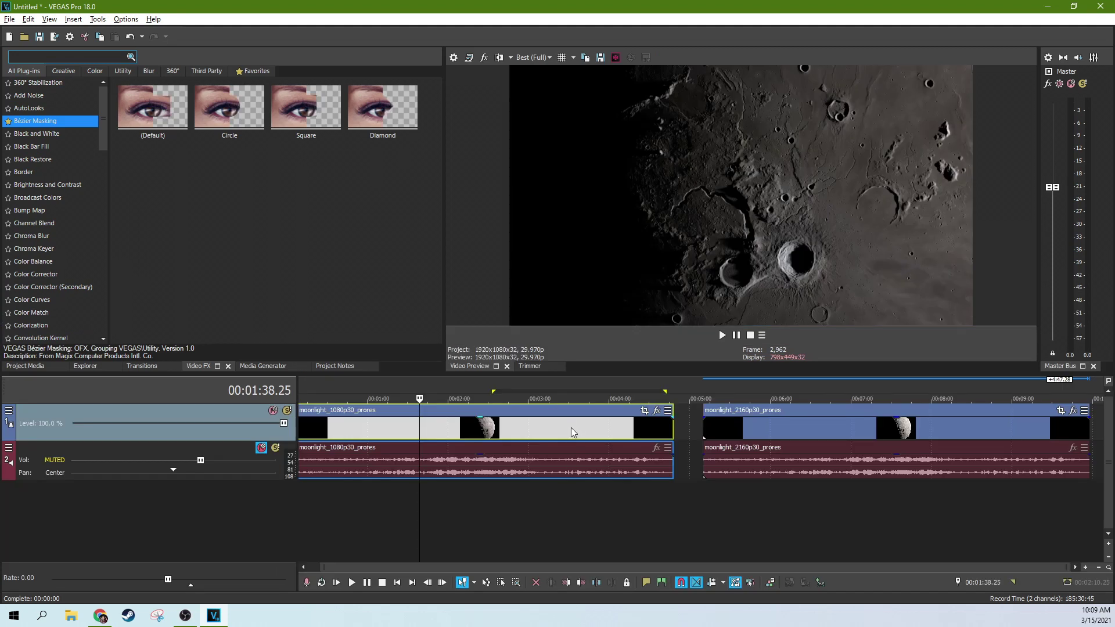
click(571, 427)
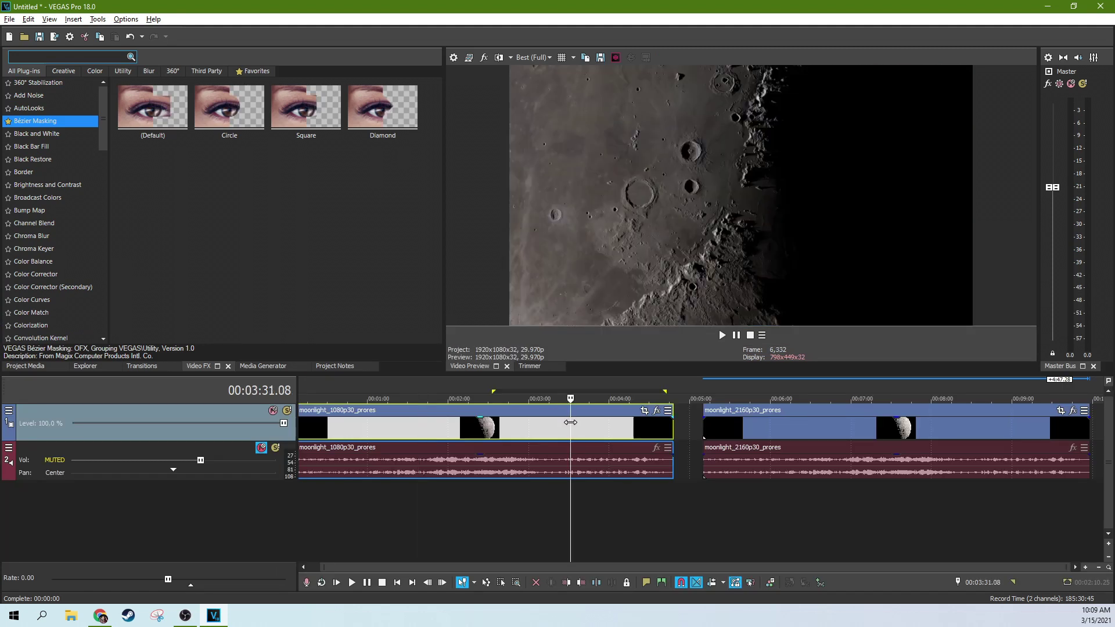
drag(570, 422, 499, 422)
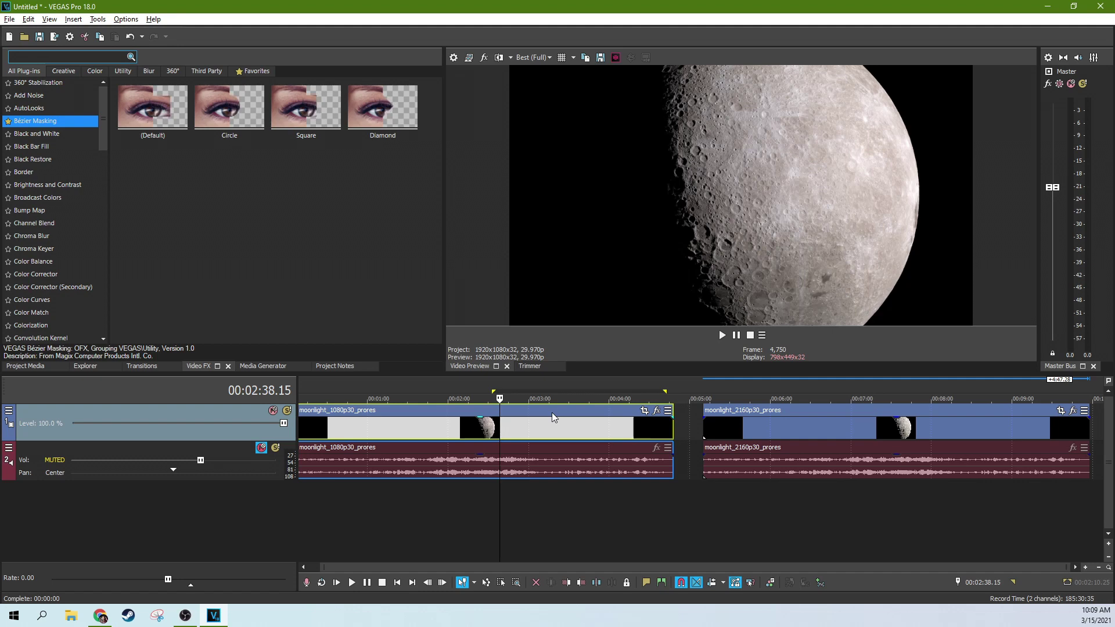
Settle on the half-moon frame at 2:20 and switch over to the browser.
click(511, 423)
click(475, 423)
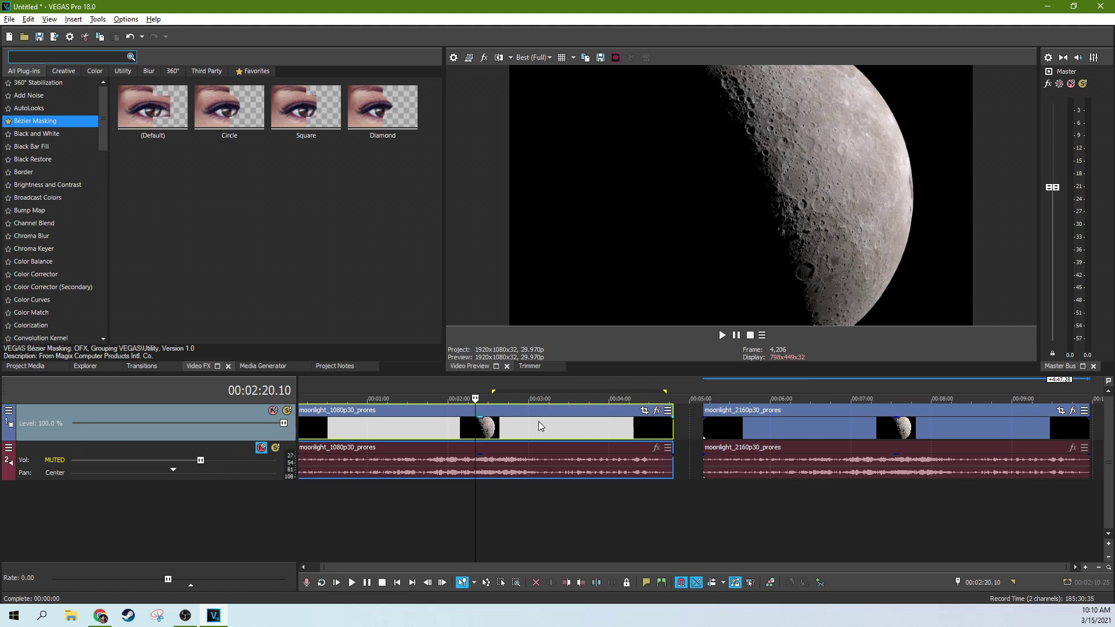
key(alt+Tab)
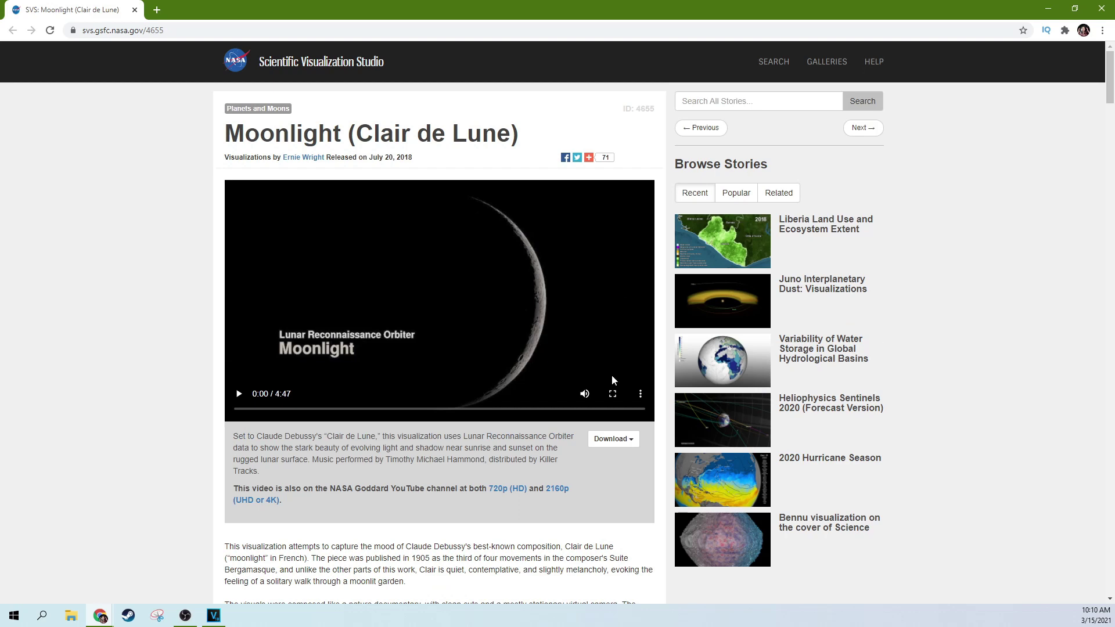
List the downloadable video formats on the SVS Moonlight (Clair de Lune) page.
scroll(615, 381, down, 1)
click(614, 381)
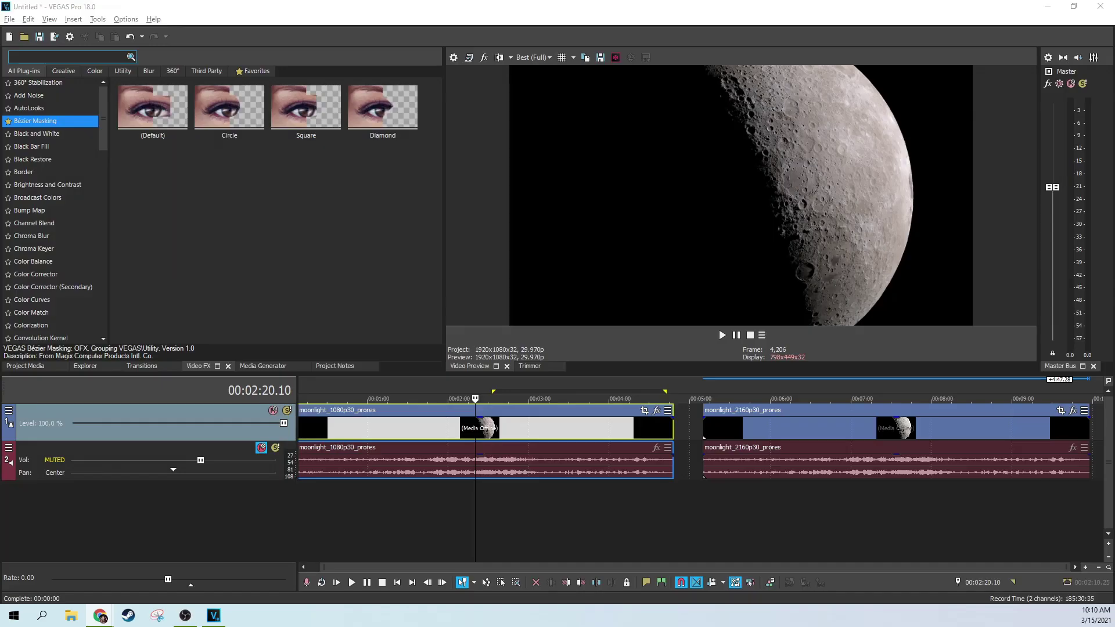
click(811, 430)
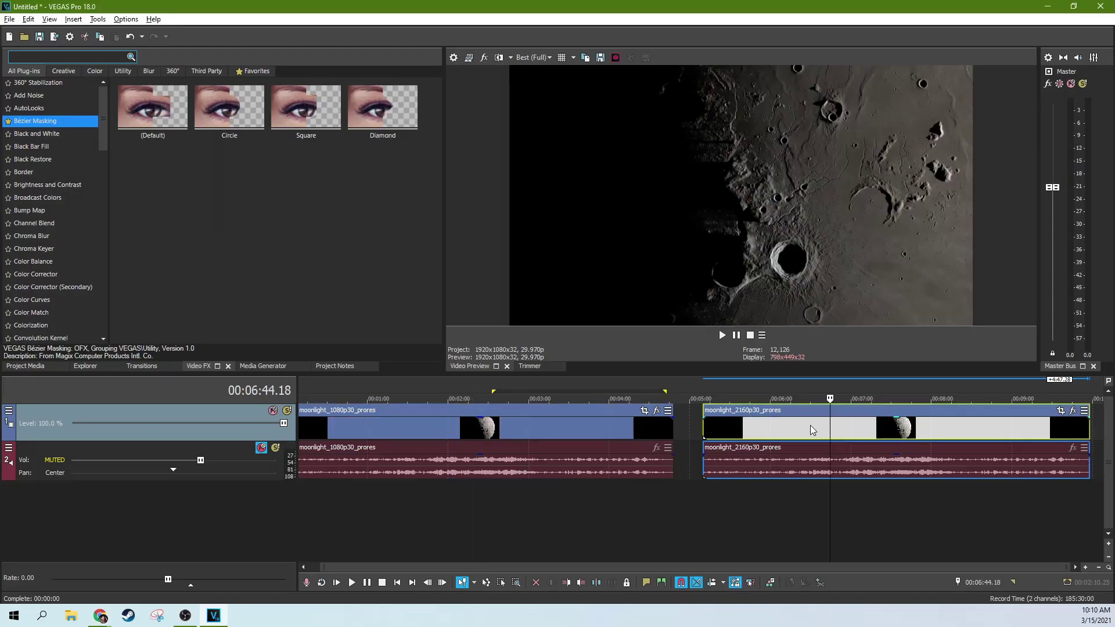
click(773, 432)
click(632, 423)
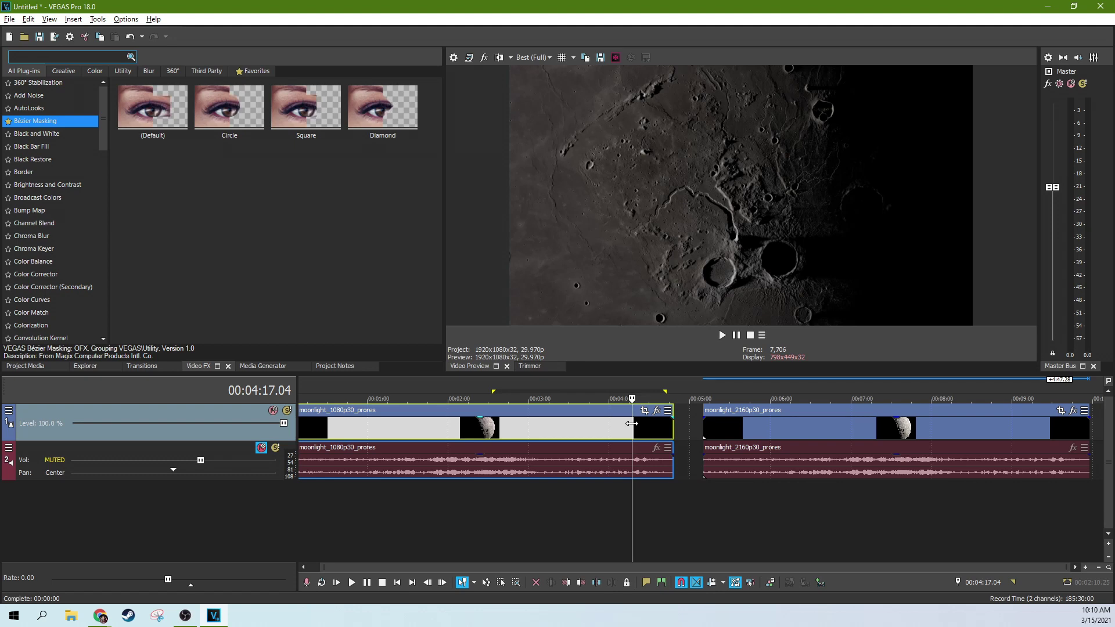
click(511, 437)
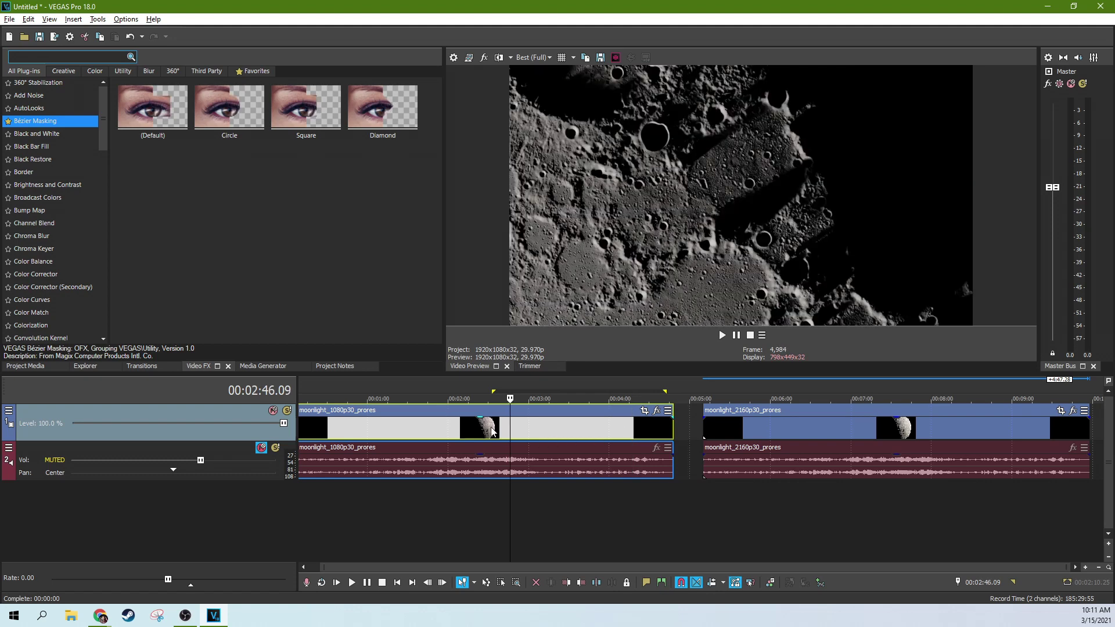
click(481, 434)
click(457, 432)
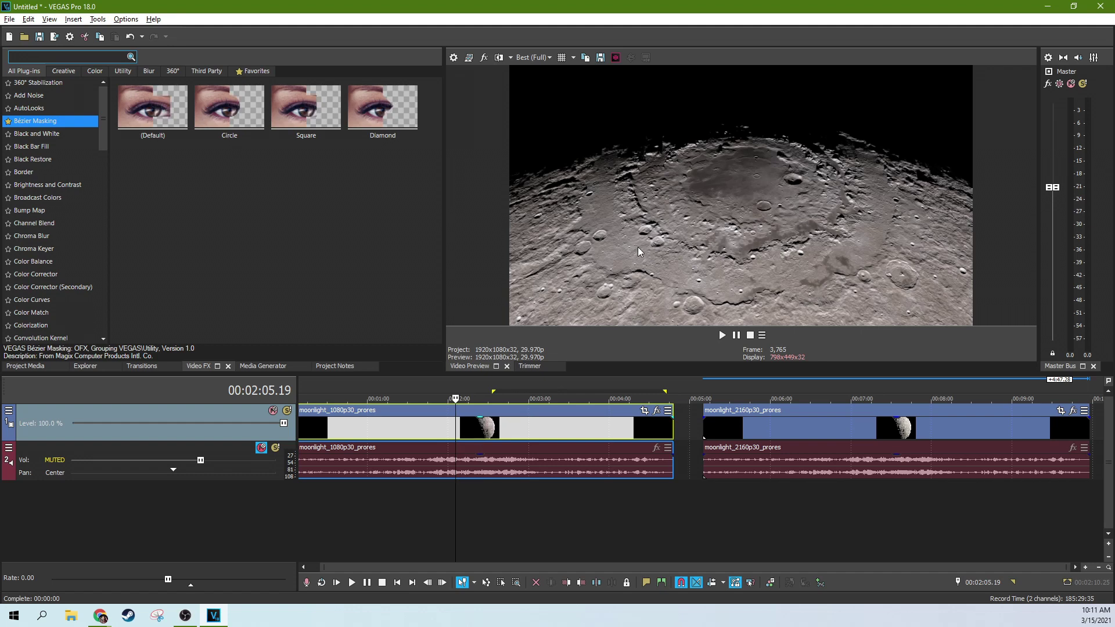
click(560, 456)
click(740, 433)
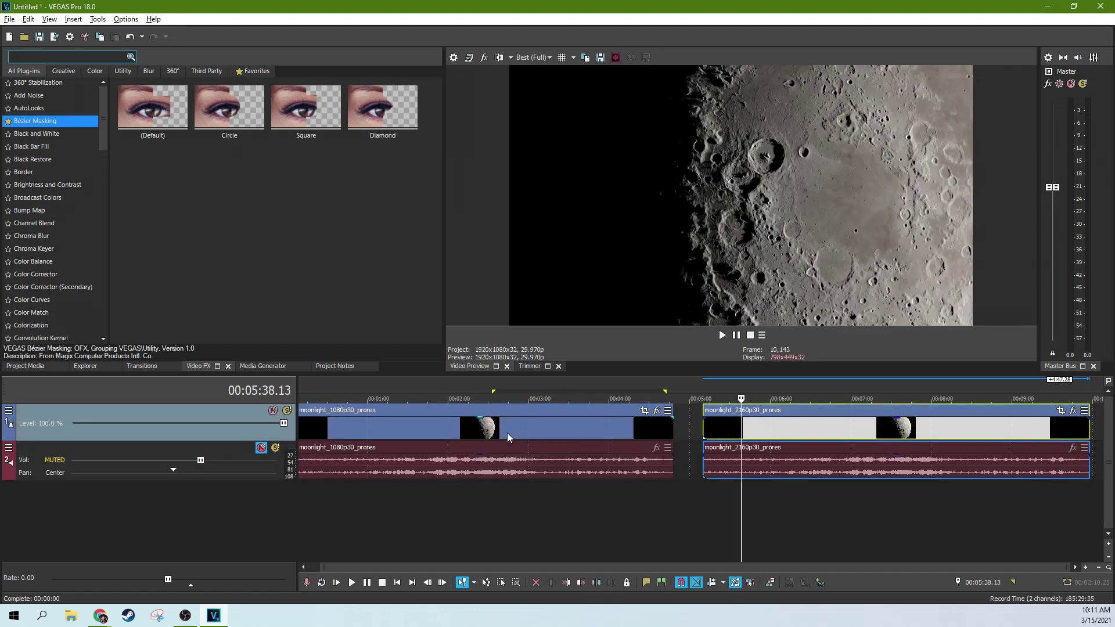
click(507, 431)
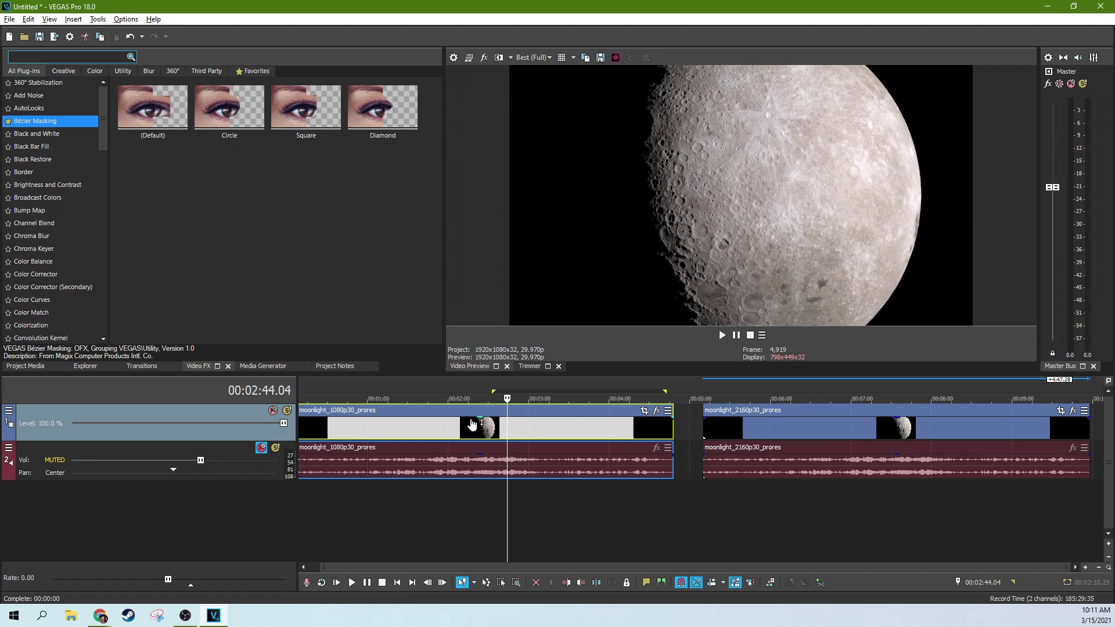
click(444, 427)
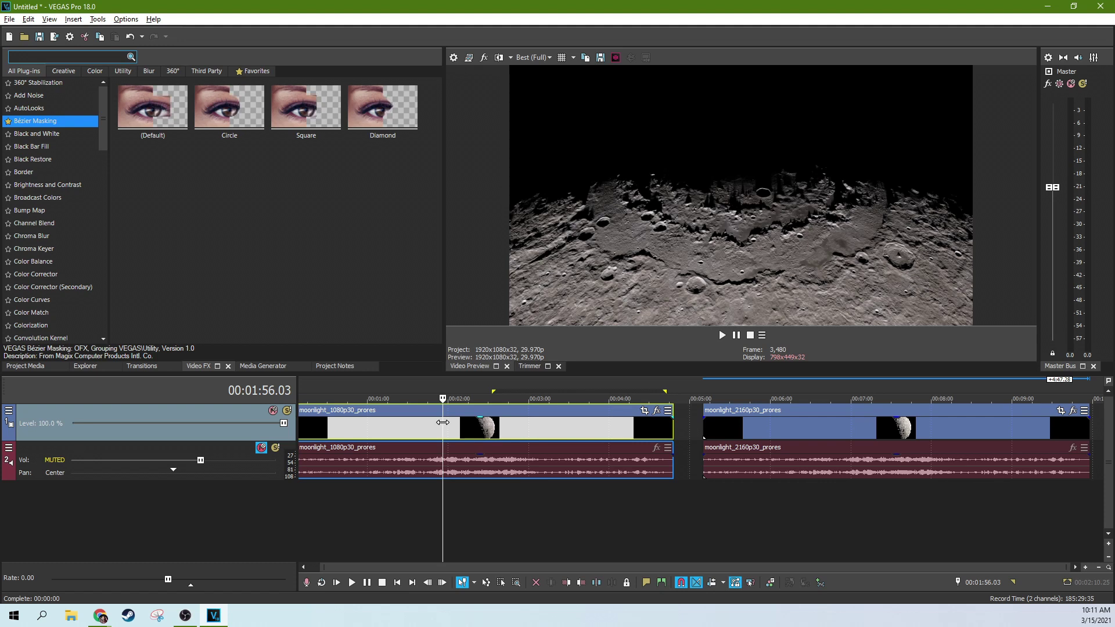
drag(323, 390, 673, 390)
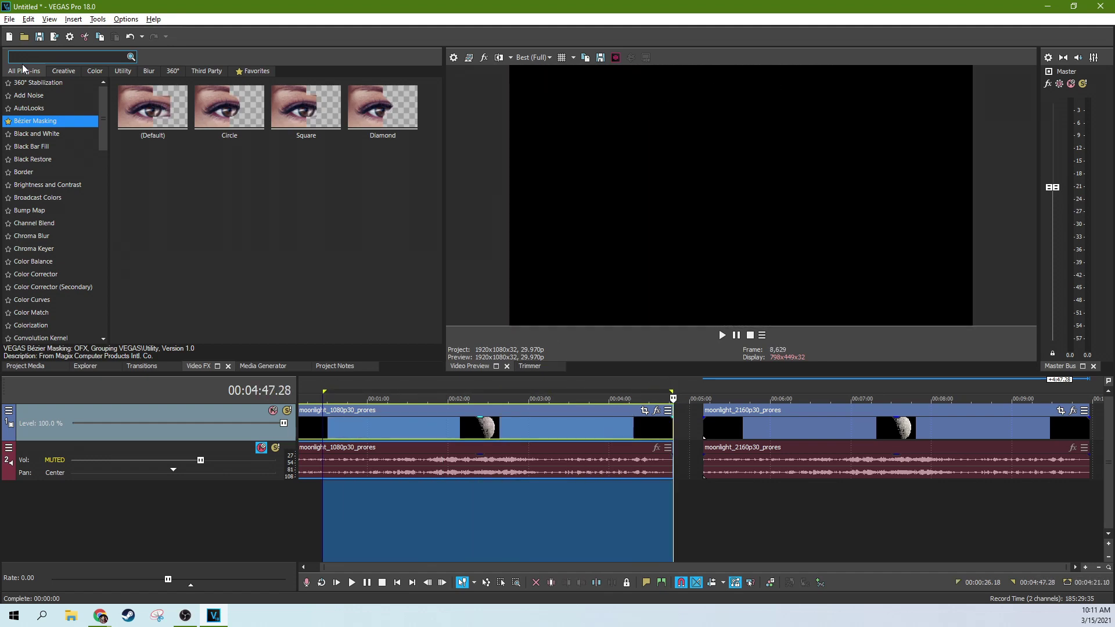
click(9, 19)
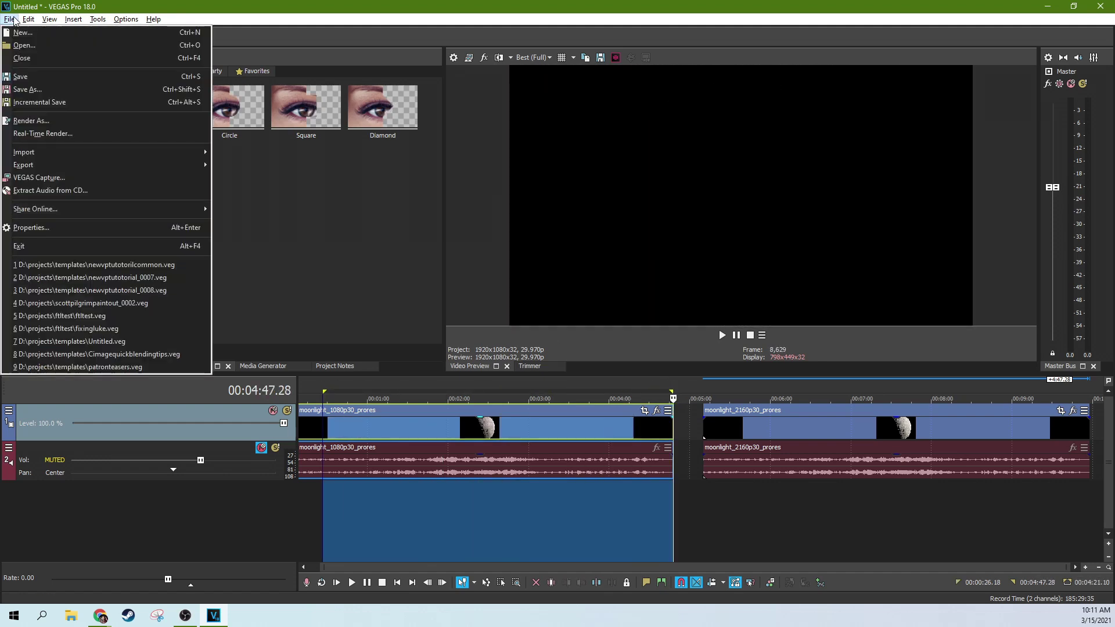
click(45, 121)
scroll(687, 308, down, 1)
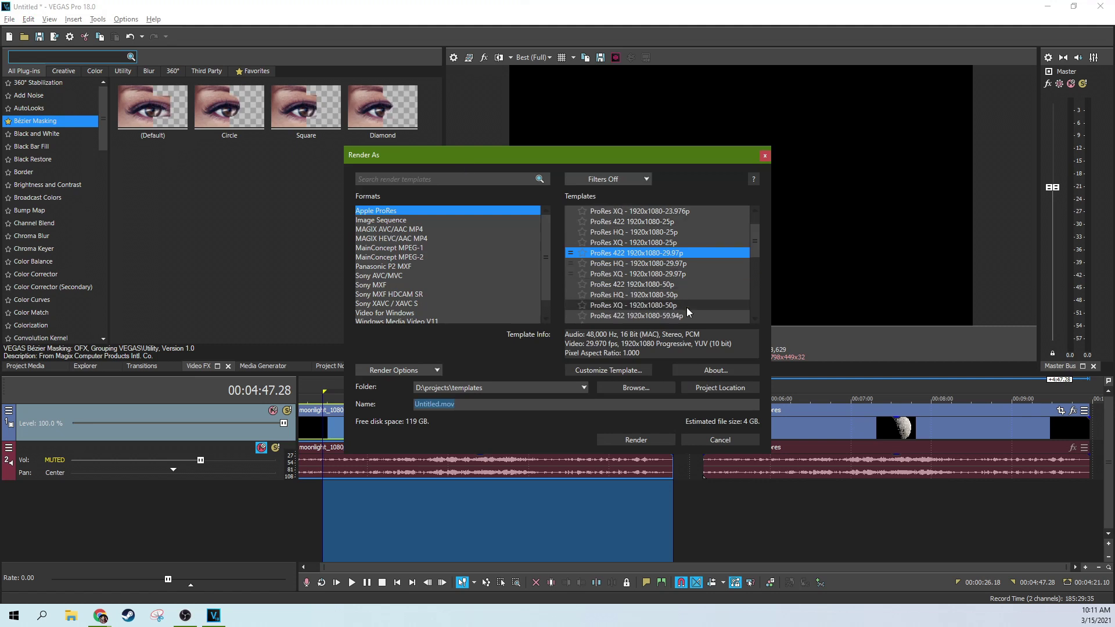
scroll(686, 308, up, 1)
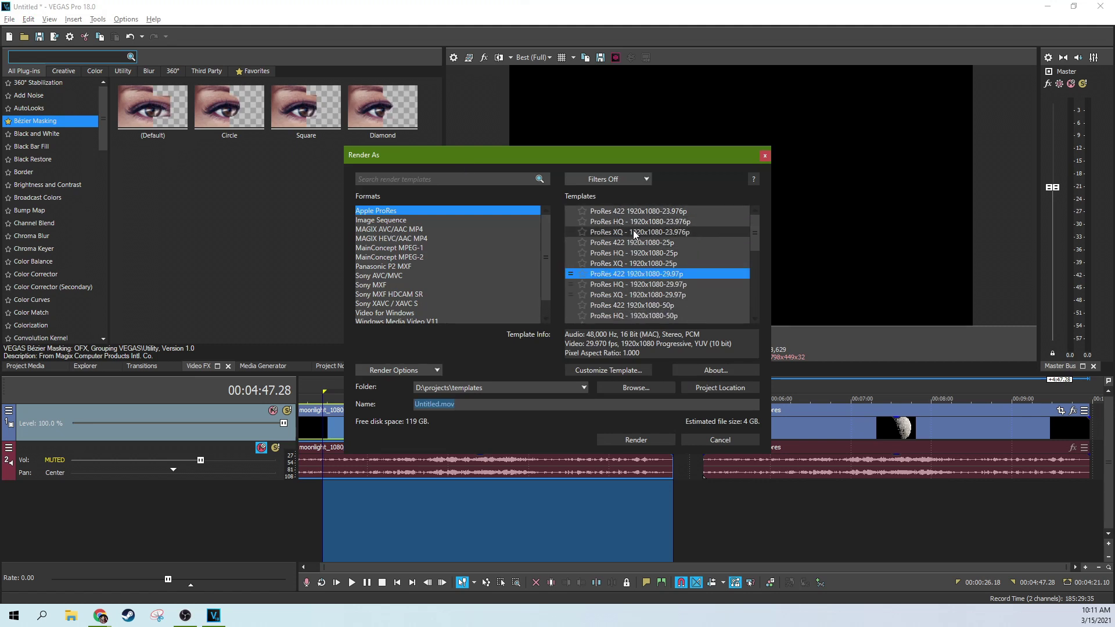
scroll(662, 267, down, 6)
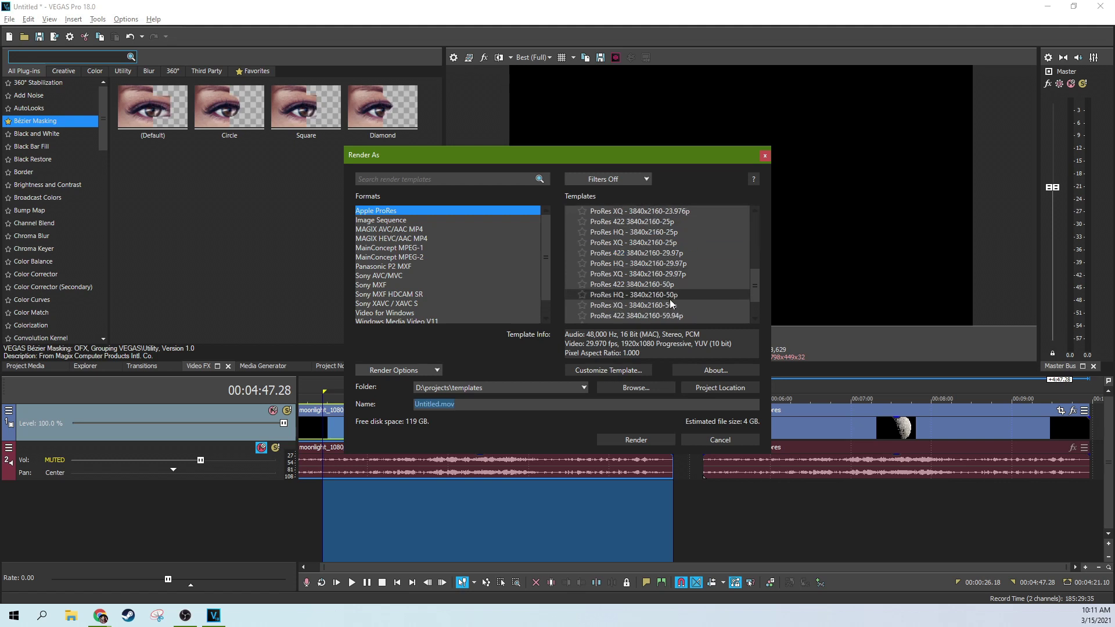
scroll(646, 290, up, 6)
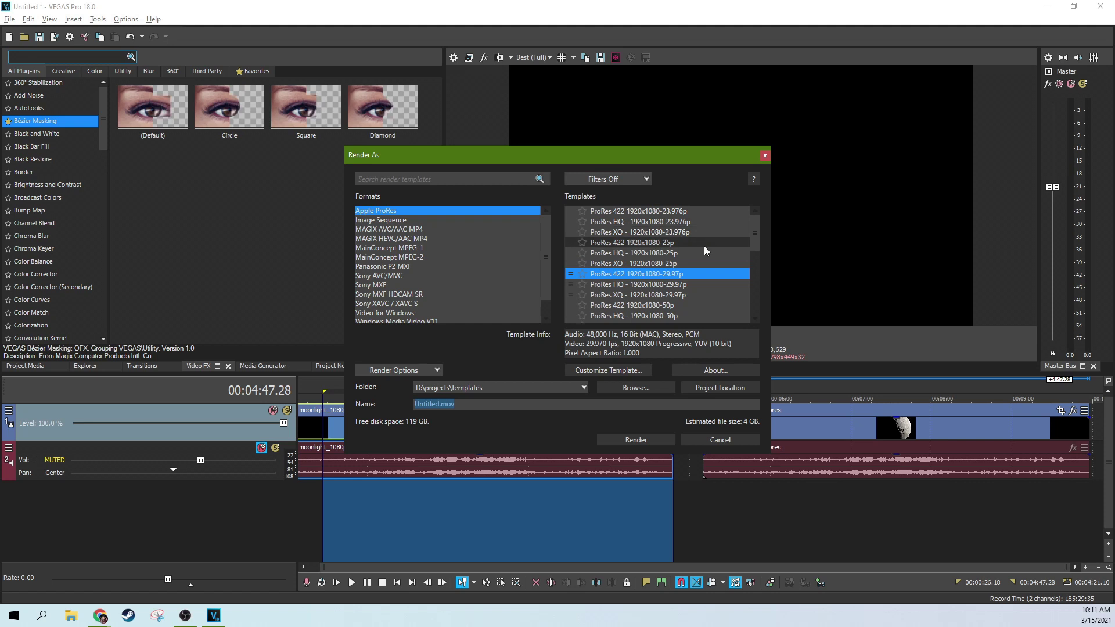
scroll(685, 219, down, 6)
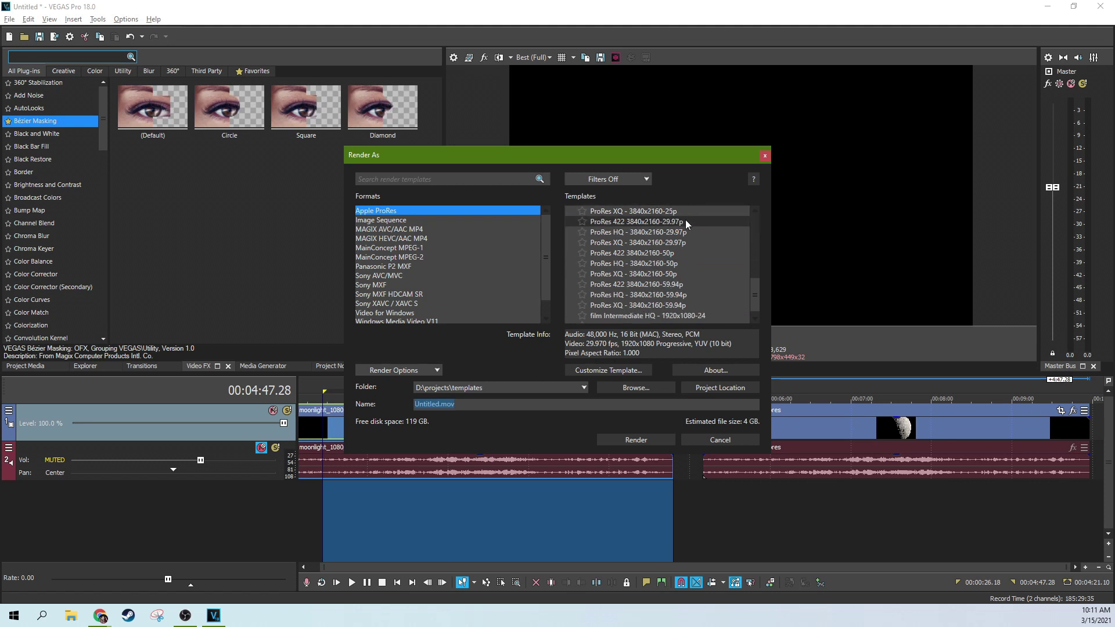
scroll(700, 291, up, 6)
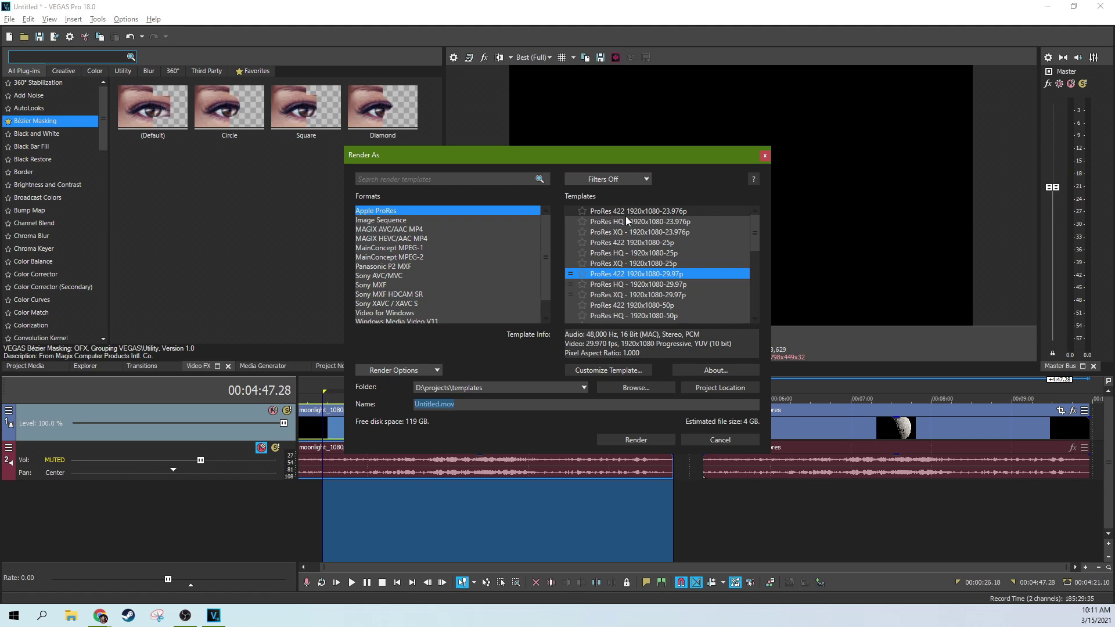
click(764, 156)
click(588, 428)
click(515, 434)
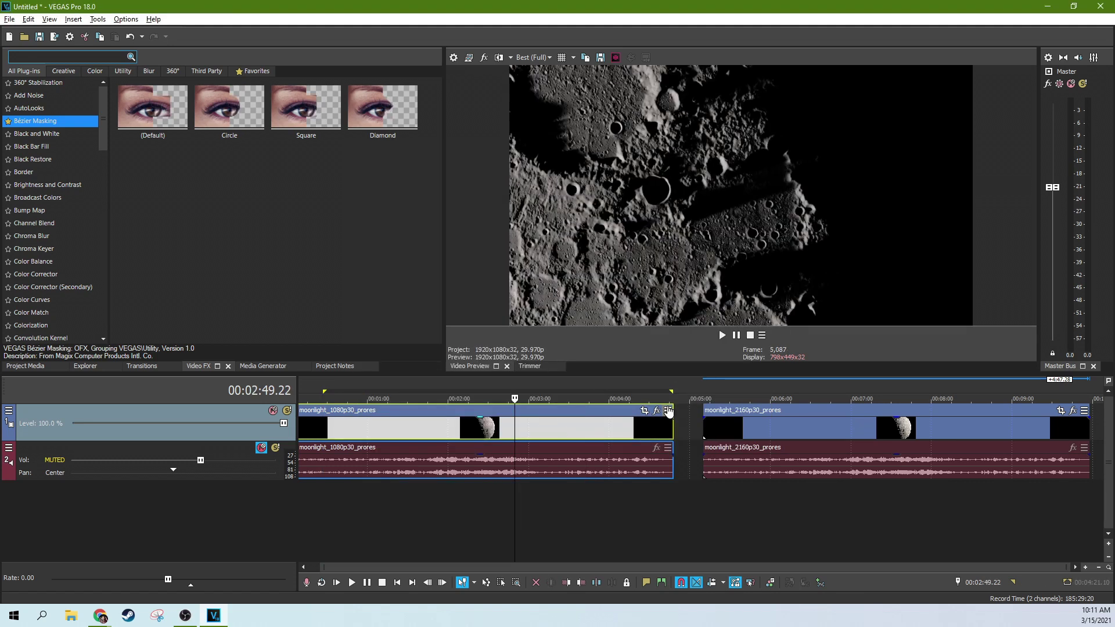
click(443, 433)
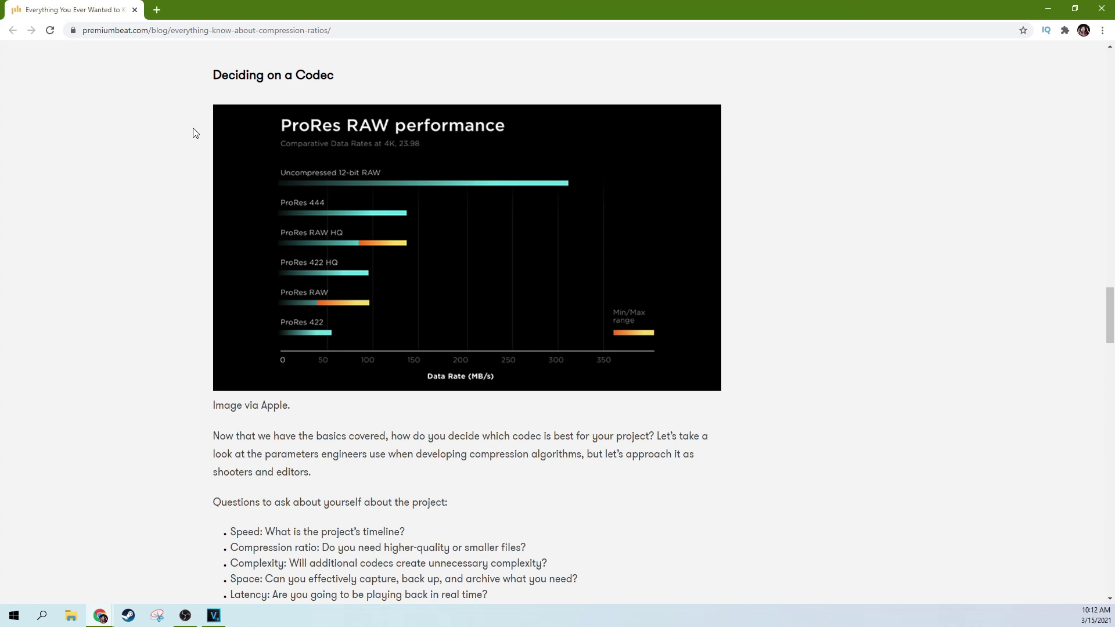
Read the PremiumBeat 'Deciding on a Codec' section and its ProRes RAW performance chart.
scroll(231, 166, up, 5)
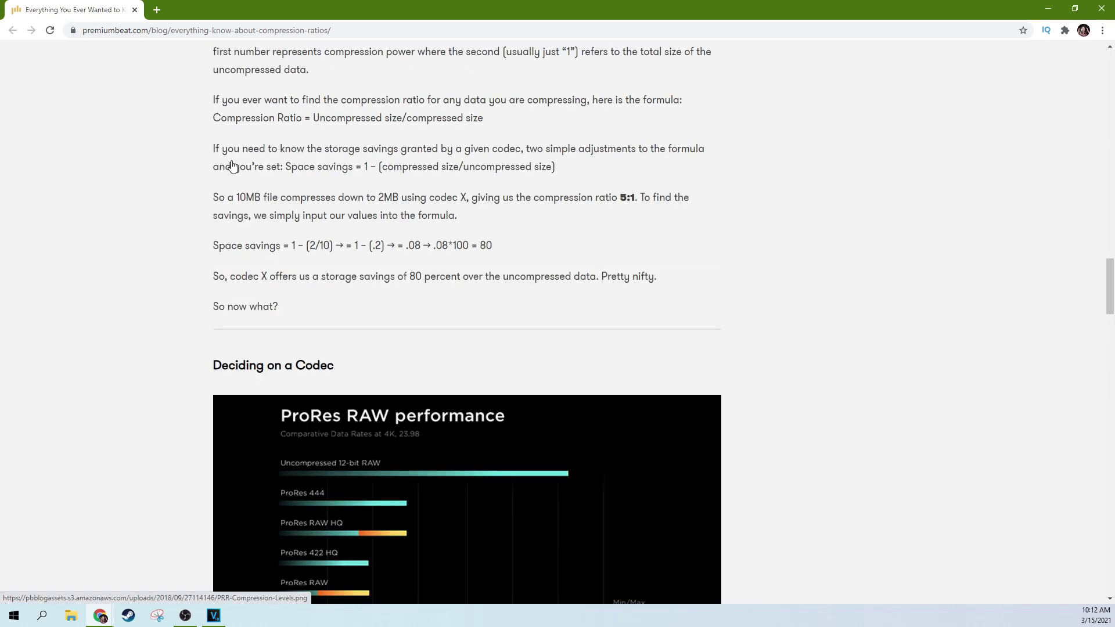
scroll(413, 204, down, 4)
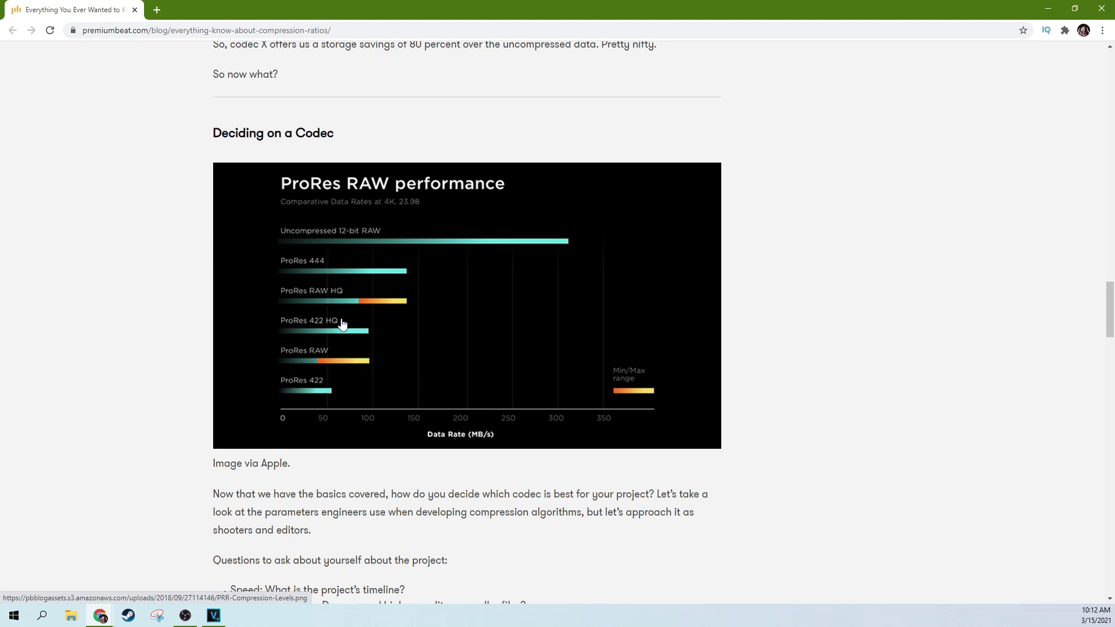
scroll(293, 310, up, 1)
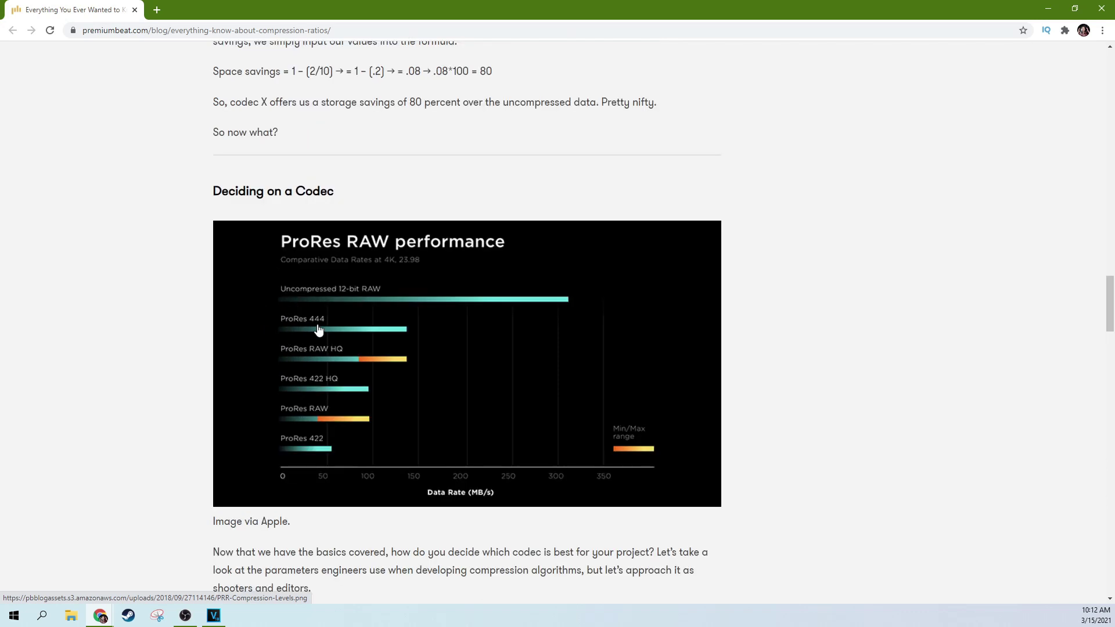
scroll(269, 332, down, 1)
scroll(270, 333, up, 1)
scroll(296, 458, down, 2)
scroll(302, 461, up, 2)
scroll(305, 463, down, 1)
scroll(305, 464, down, 1)
scroll(349, 453, up, 2)
scroll(324, 351, down, 5)
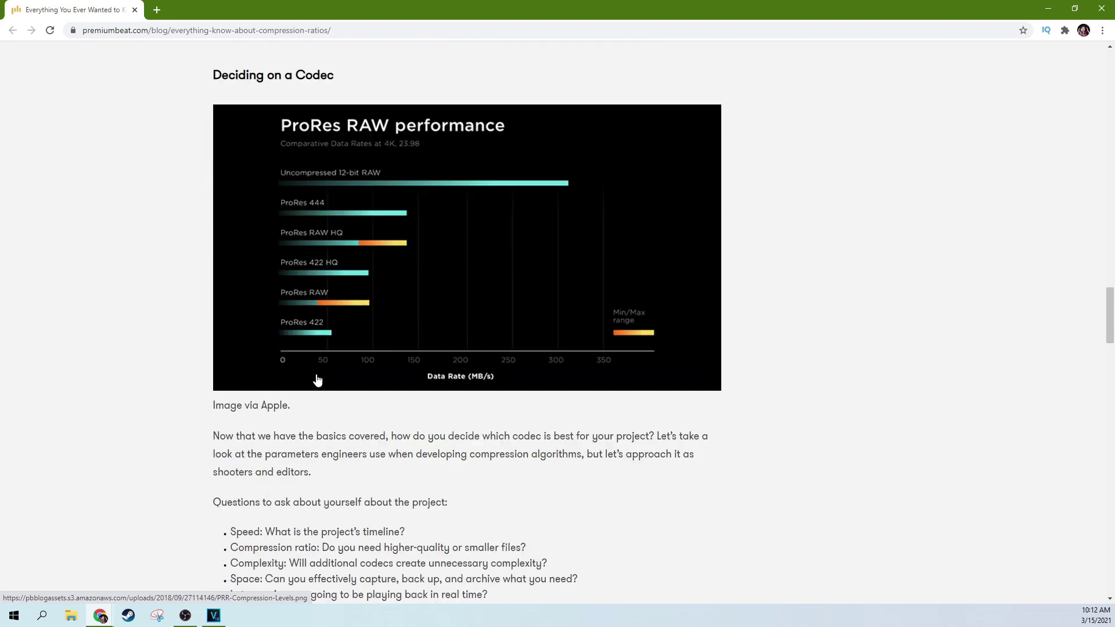
scroll(318, 379, up, 4)
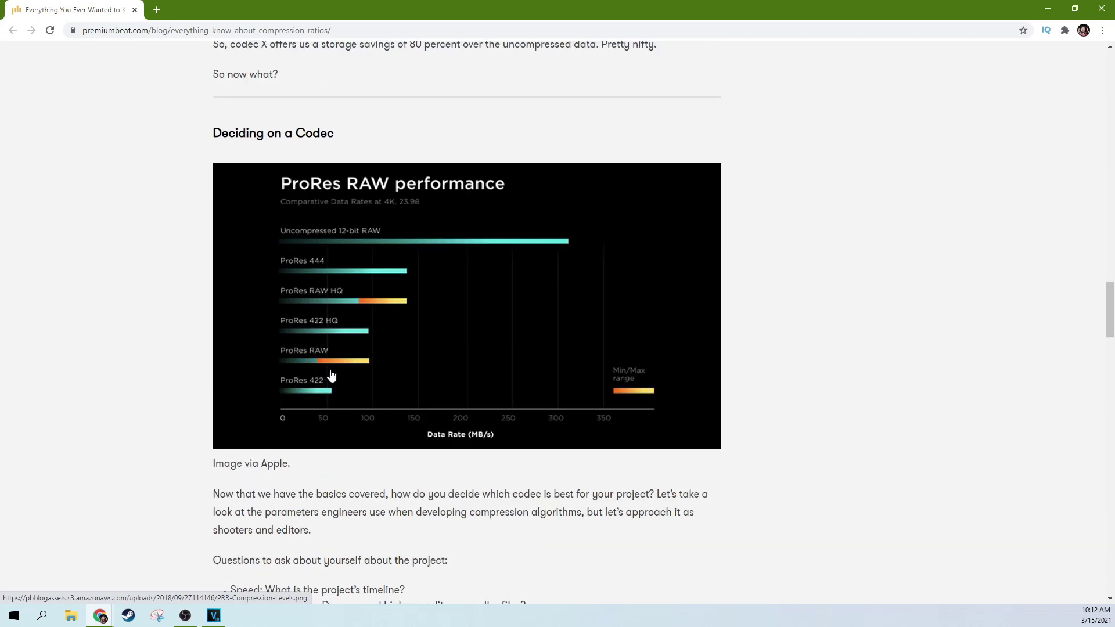
scroll(331, 376, up, 1)
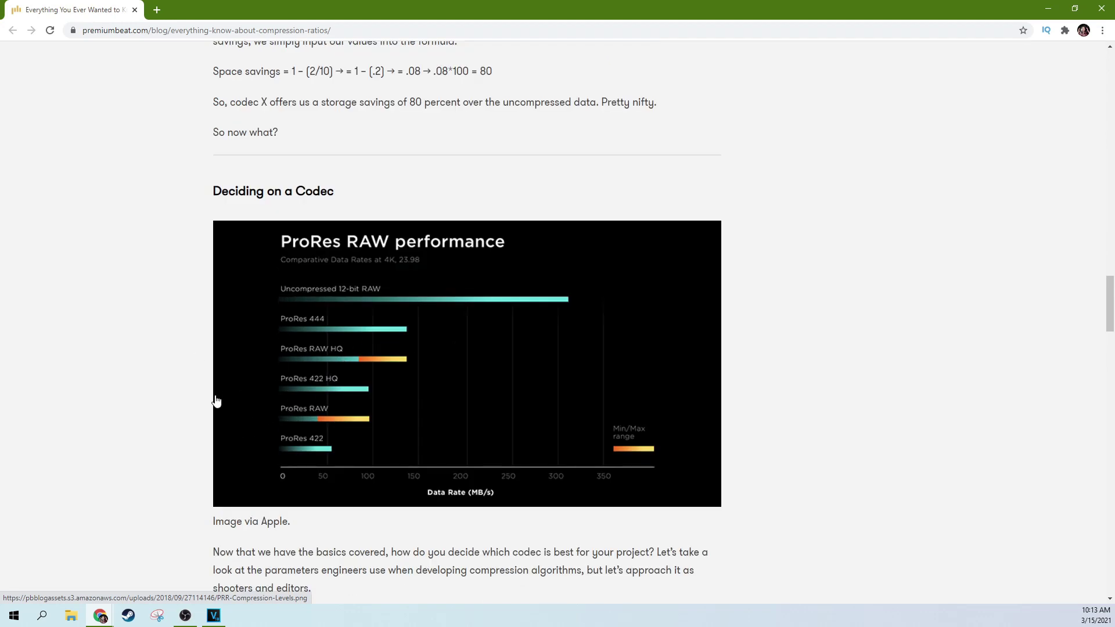
scroll(332, 423, down, 7)
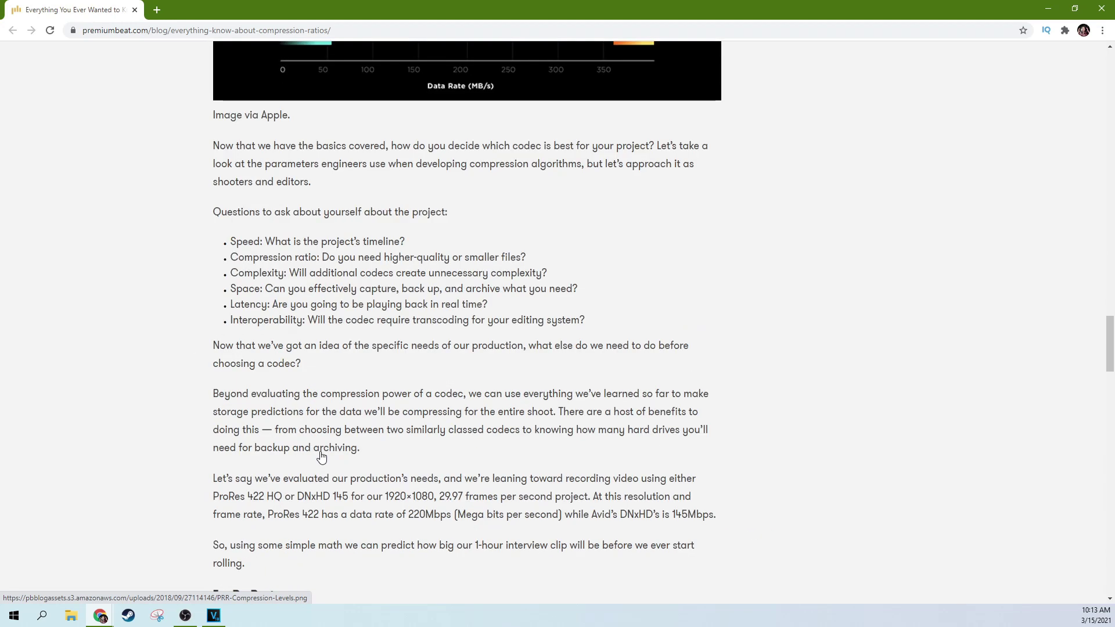
scroll(321, 451, up, 6)
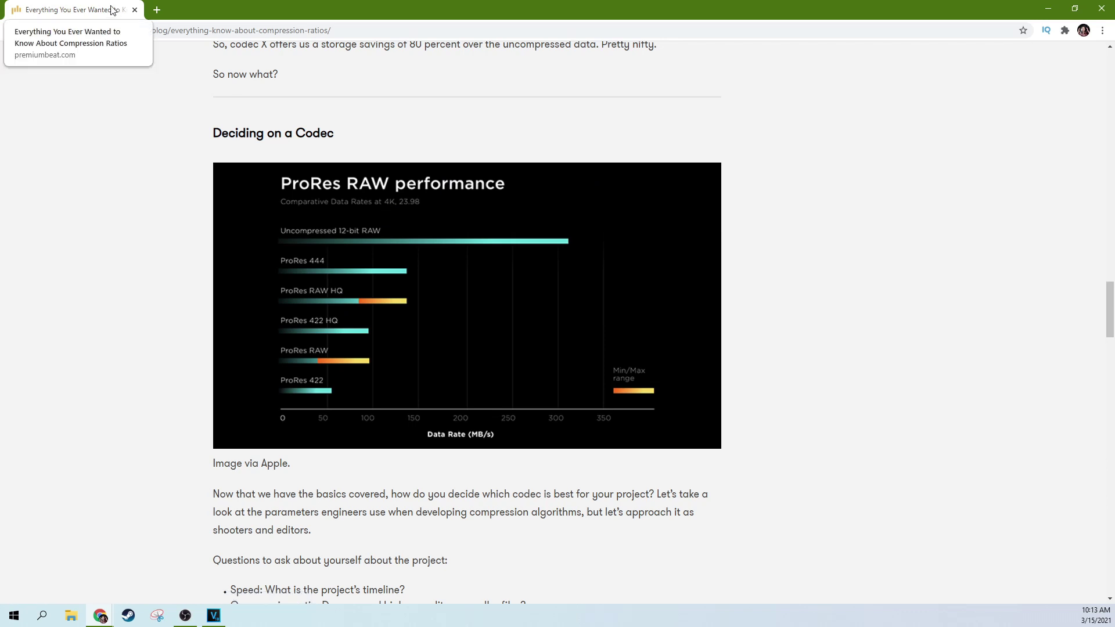
drag(111, 8, 447, 181)
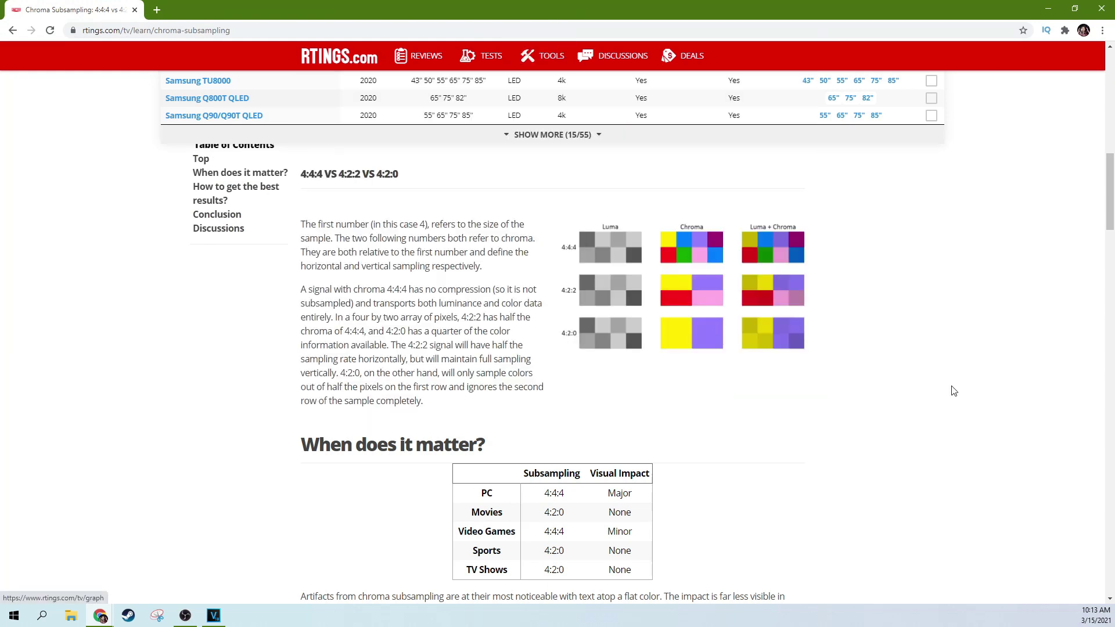
Bring the RTINGS 4:4:4 vs 4:2:2 vs 4:2:0 Luma/Chroma sampling diagram into view.
scroll(950, 389, up, 1)
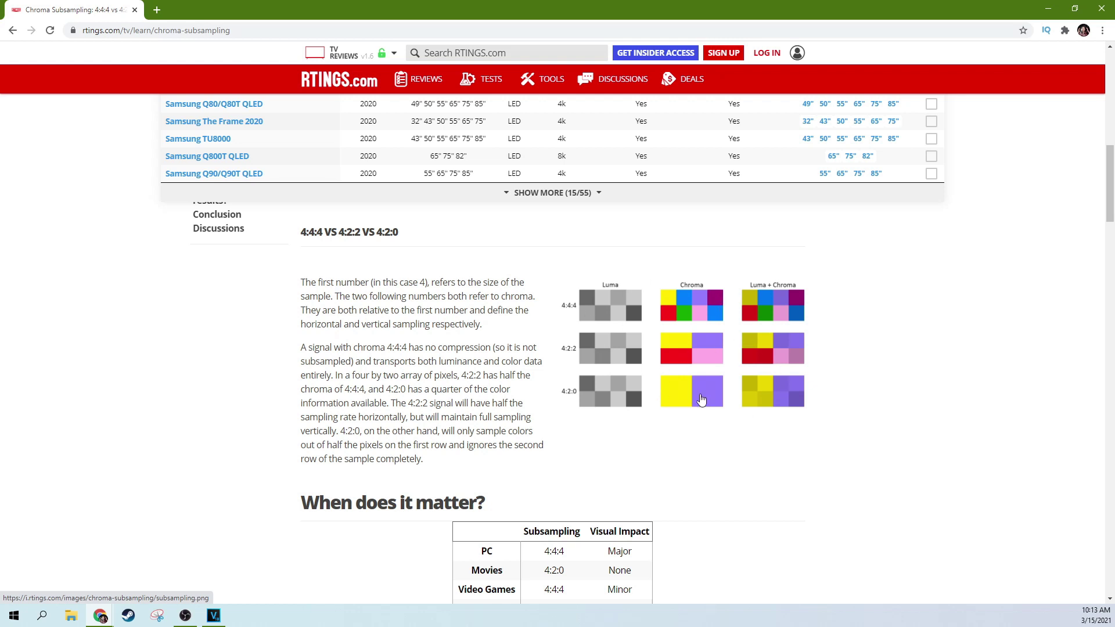
scroll(831, 427, up, 1)
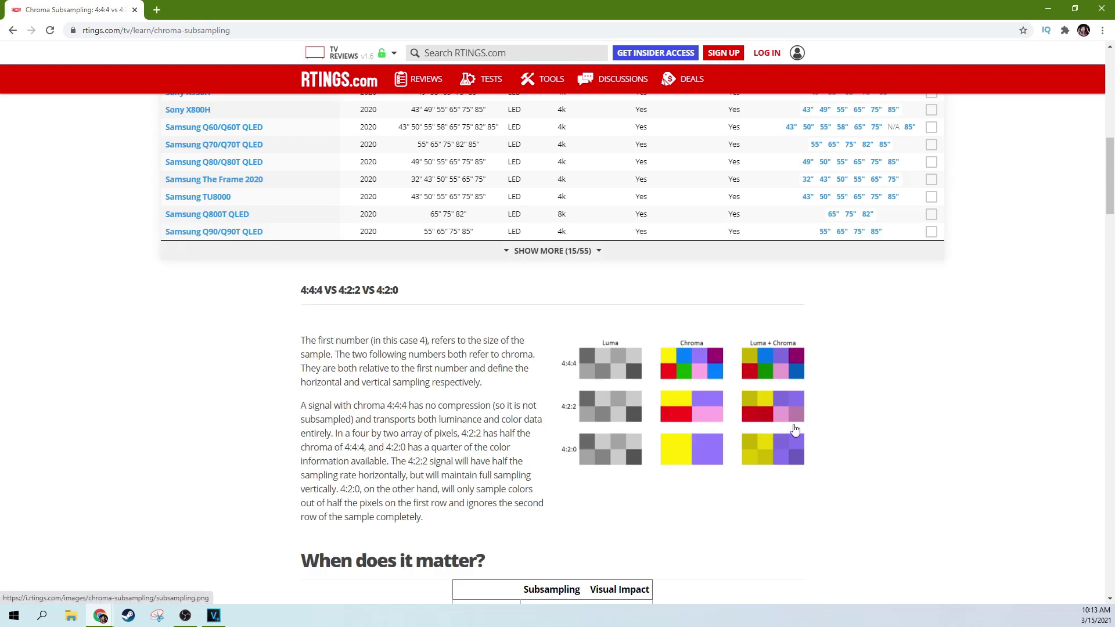
scroll(795, 430, down, 2)
scroll(794, 430, up, 2)
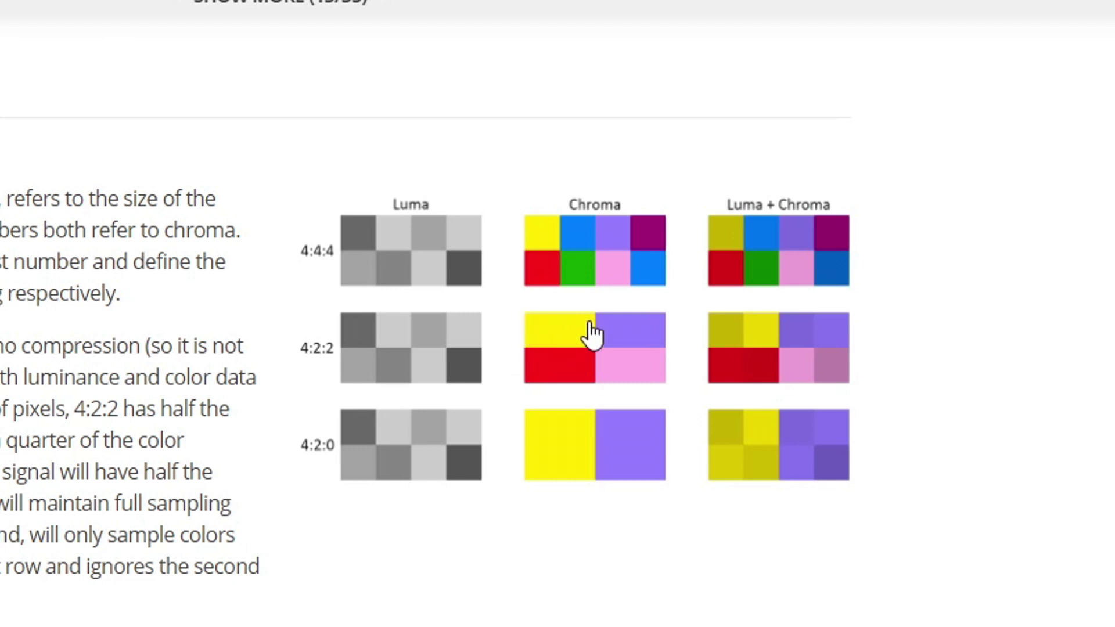
scroll(691, 377, down, 3)
scroll(691, 377, up, 3)
Read the Chroma Sampling section on page 9 of the Apple ProRes white paper.
scroll(581, 395, down, 3)
scroll(591, 378, up, 3)
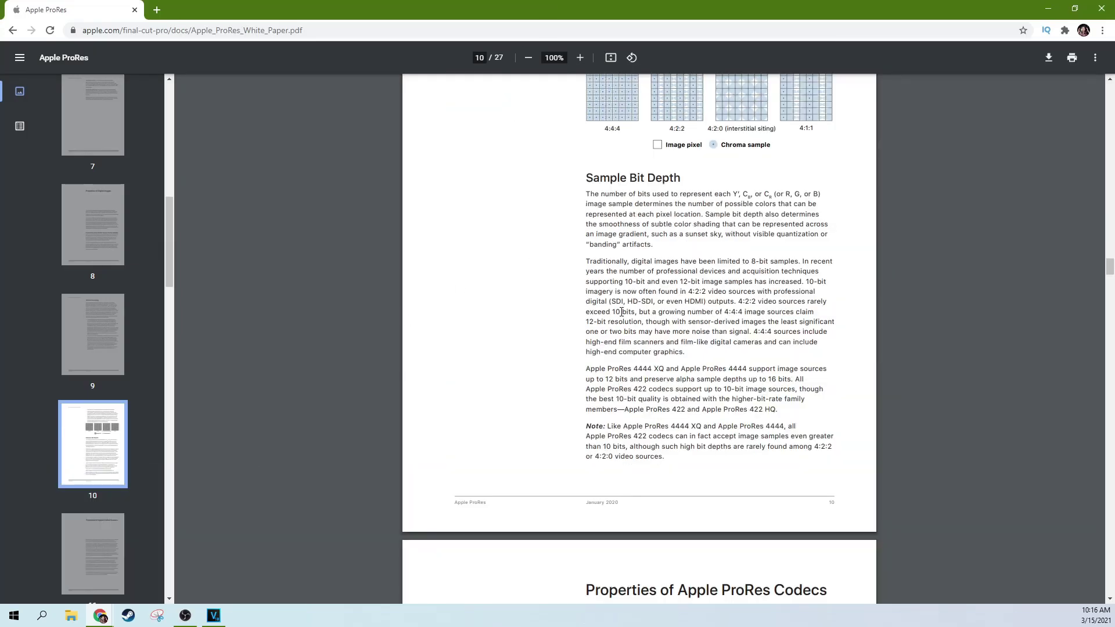
scroll(621, 312, up, 2)
scroll(621, 312, down, 6)
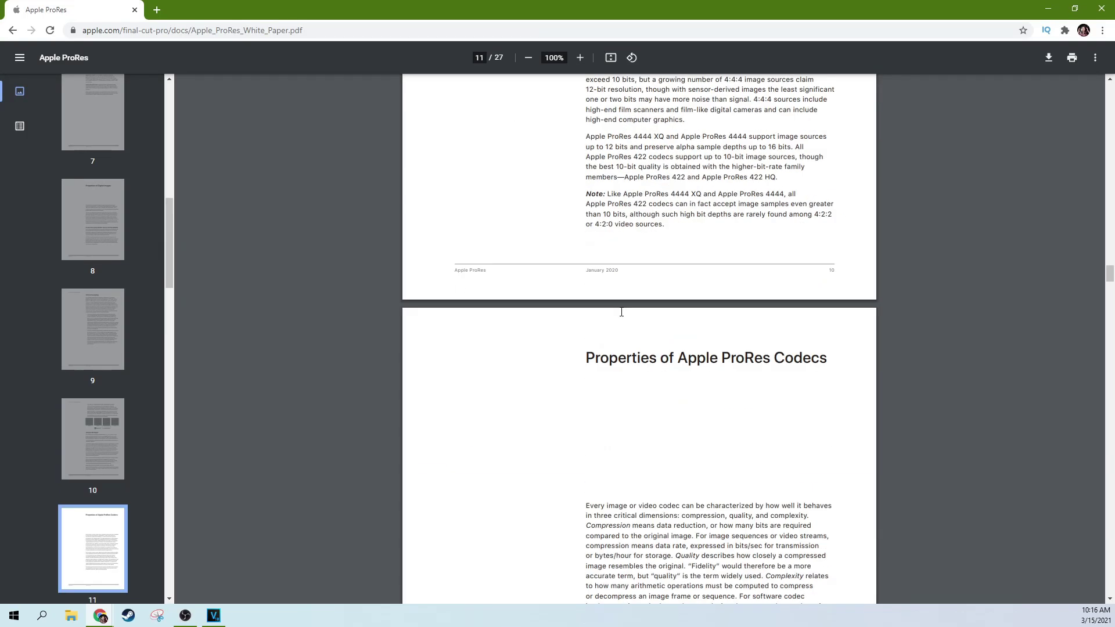
scroll(620, 312, up, 14)
scroll(621, 312, down, 3)
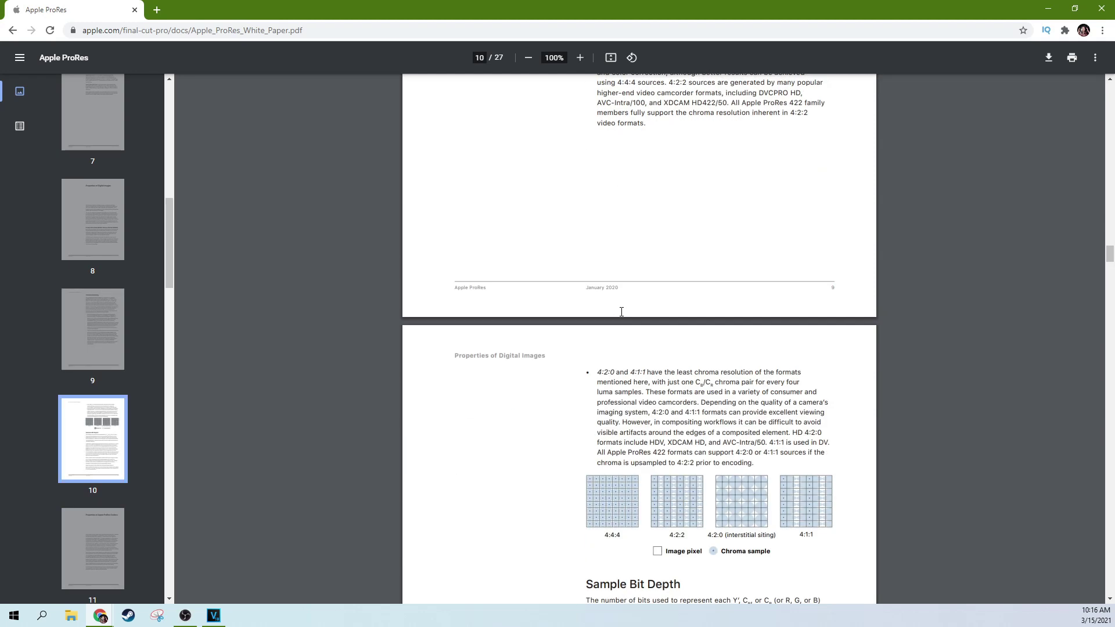
scroll(621, 312, down, 1)
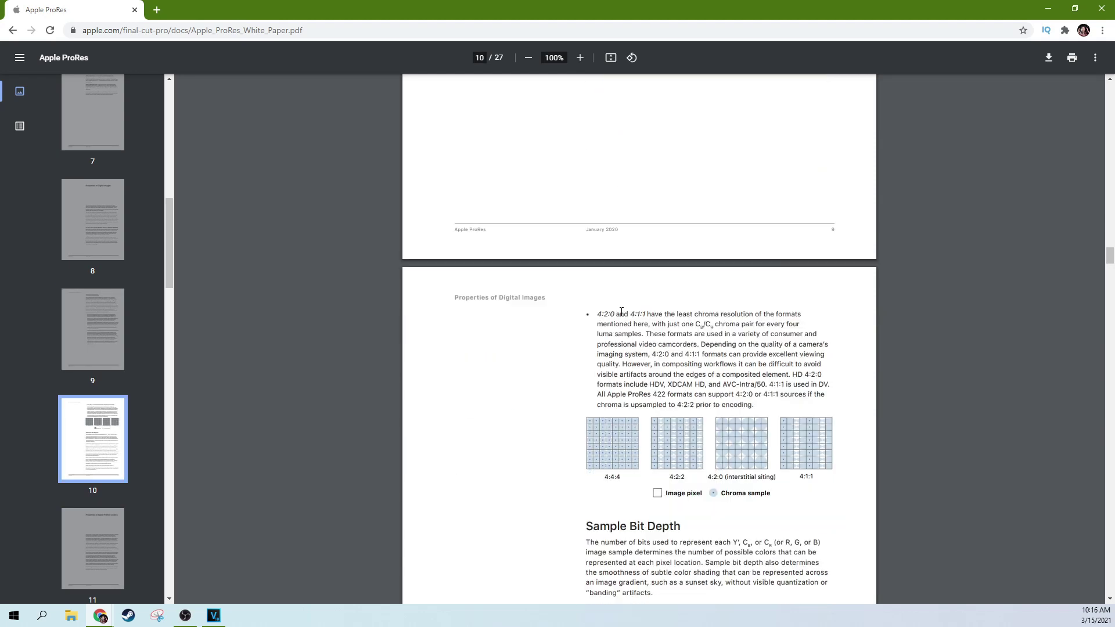
scroll(620, 312, up, 5)
scroll(621, 312, up, 4)
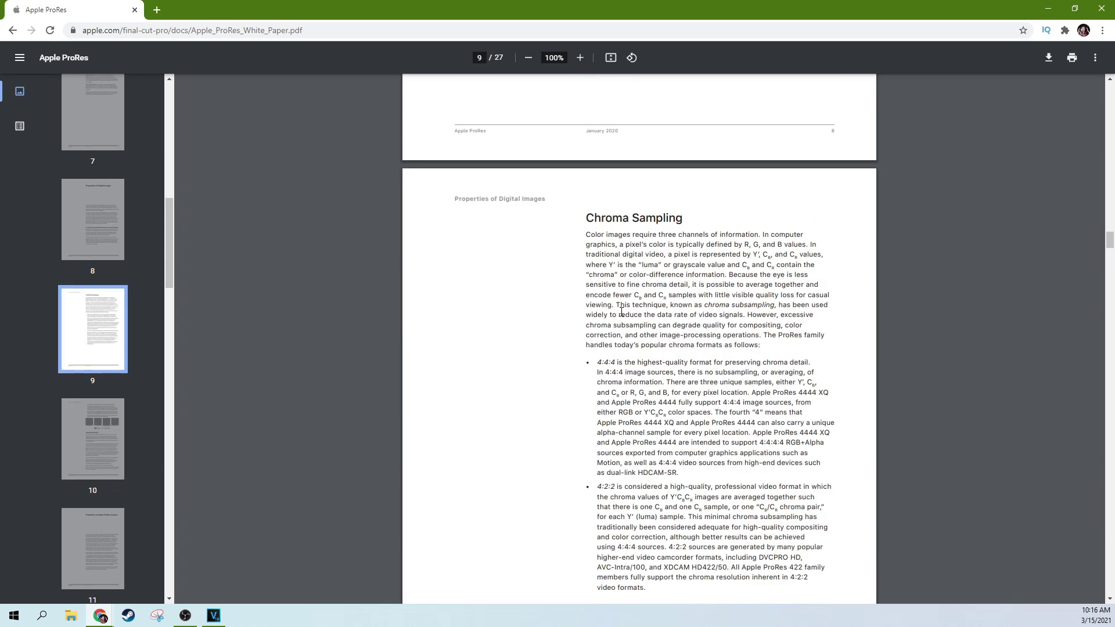
scroll(599, 327, down, 1)
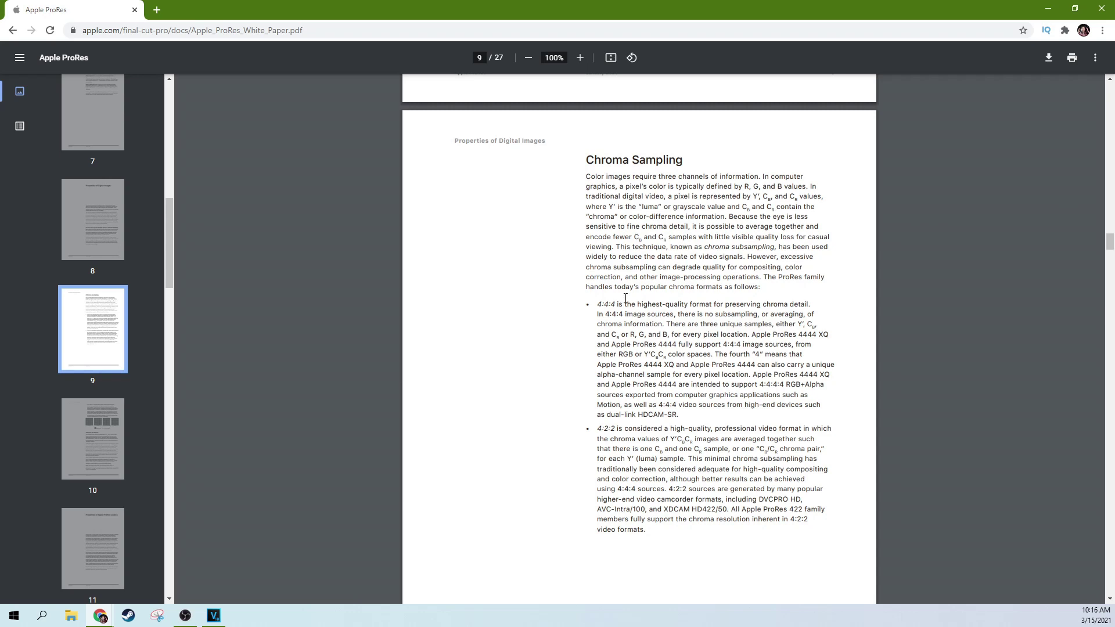
scroll(678, 326, down, 2)
scroll(714, 330, down, 3)
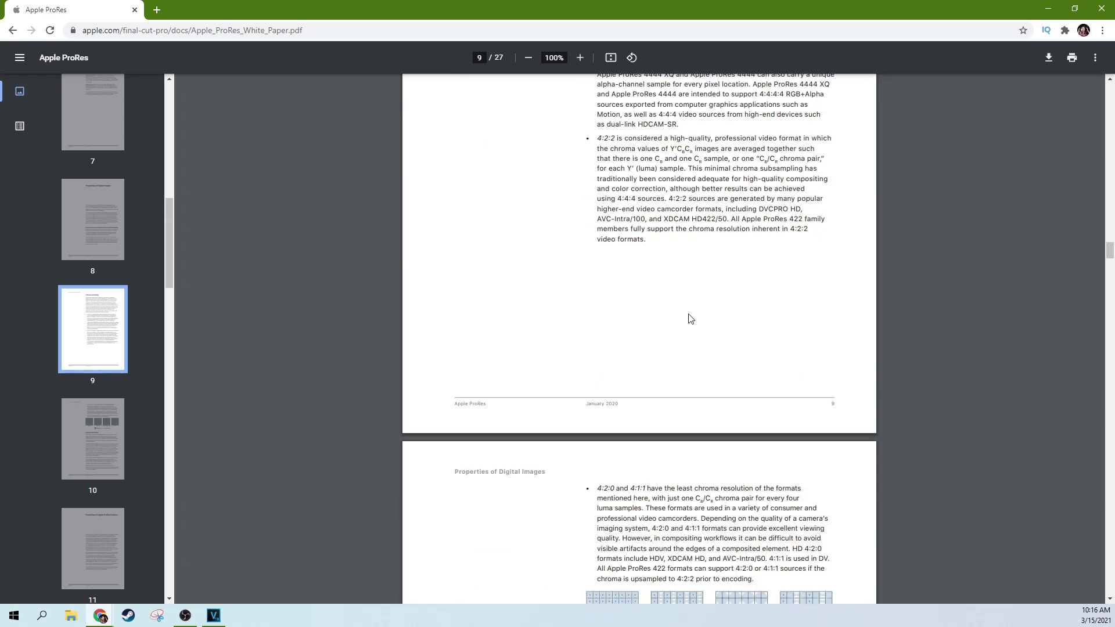
Continue to Sample Bit Depth on page 10, then minimize Chrome to return to VEGAS.
drag(679, 219, 728, 219)
scroll(728, 218, down, 3)
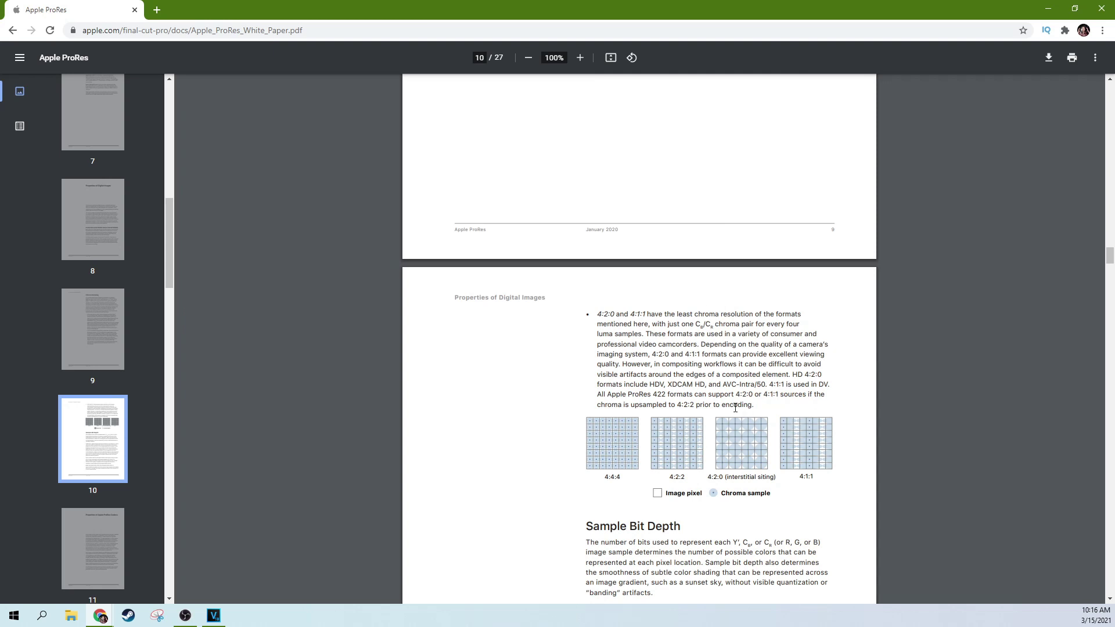
scroll(748, 394, down, 1)
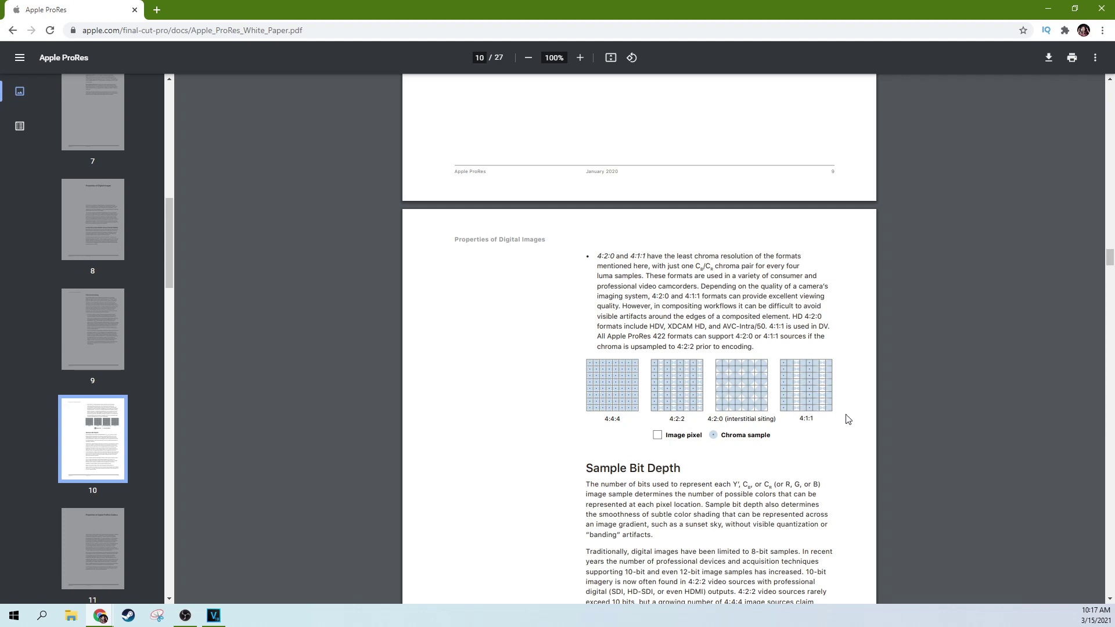
scroll(637, 389, down, 2)
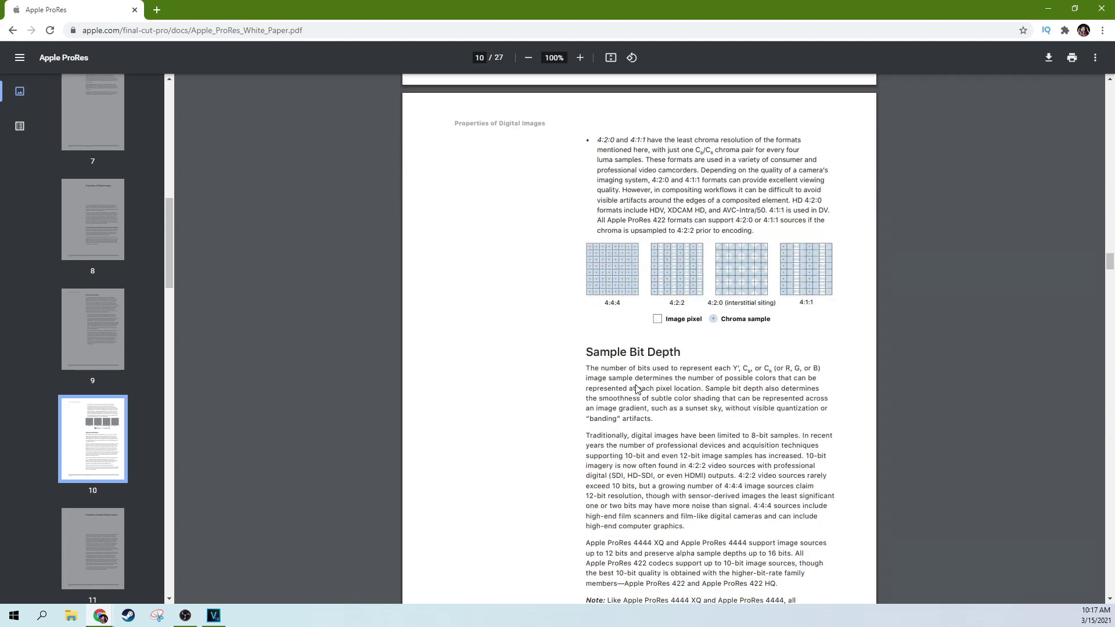
scroll(699, 353, up, 1)
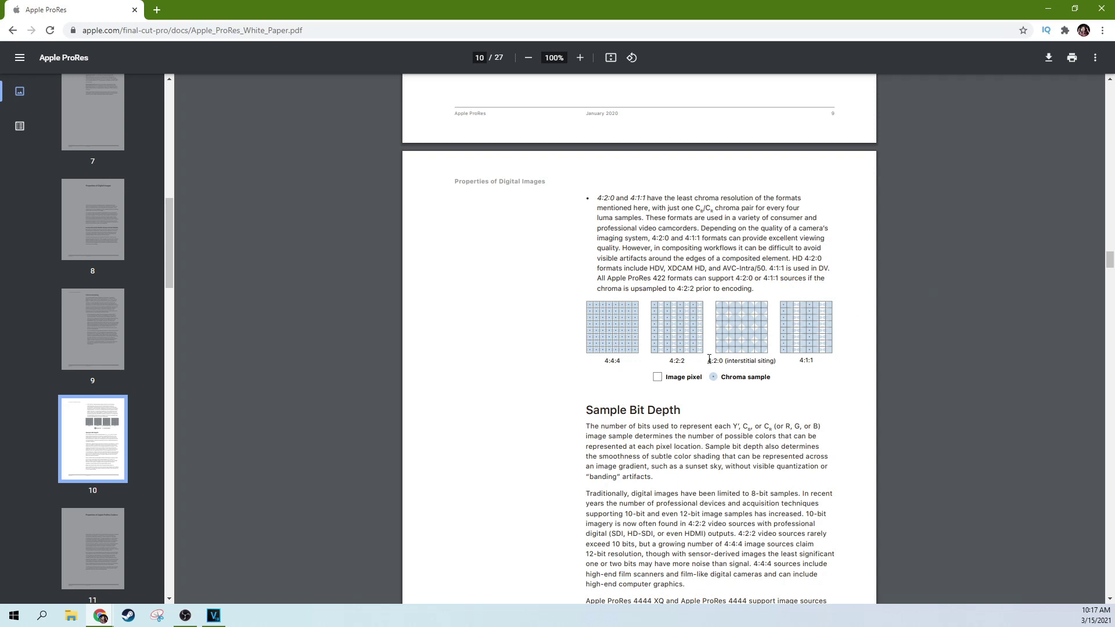
click(1047, 10)
Put the playhead at 3:25 and open File > Render As.
click(563, 433)
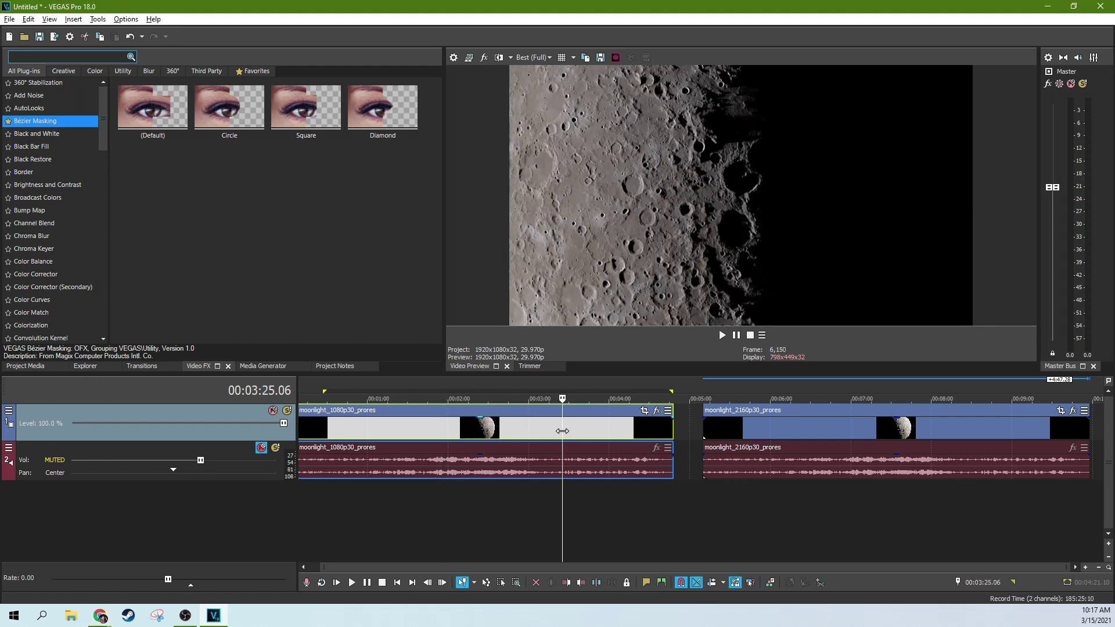
click(10, 19)
click(34, 120)
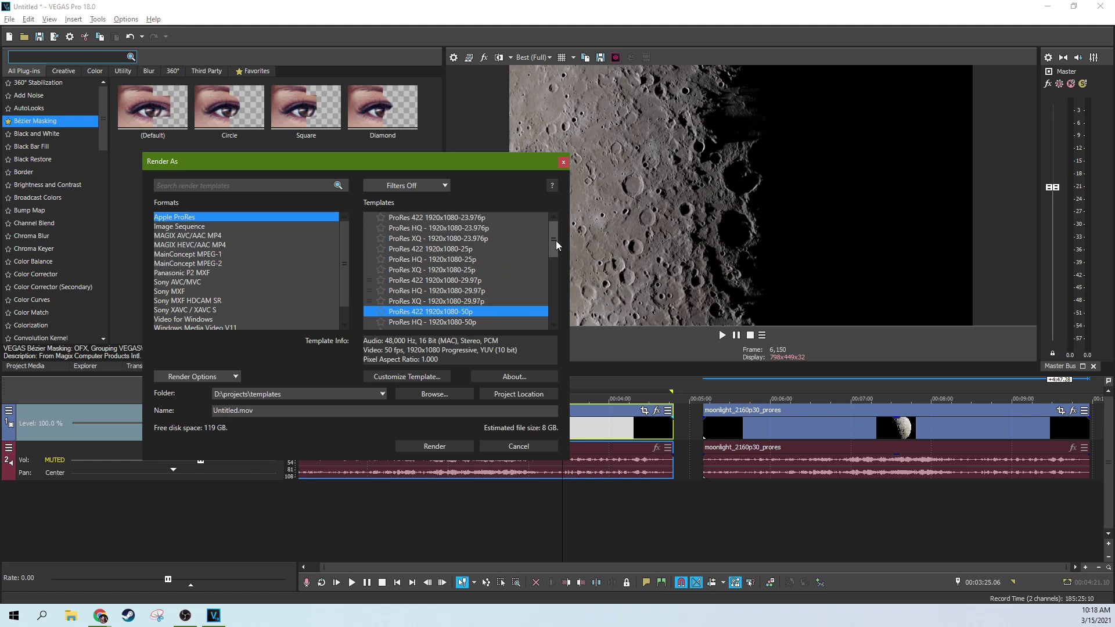
Browse the Apple ProRes 422, HQ and XQ templates at 1920x1080 and 3840x2160.
mouse_move(555, 241)
mouse_down()
mouse_move(552, 296)
mouse_move(556, 219)
mouse_up()
scroll(540, 309, down, 7)
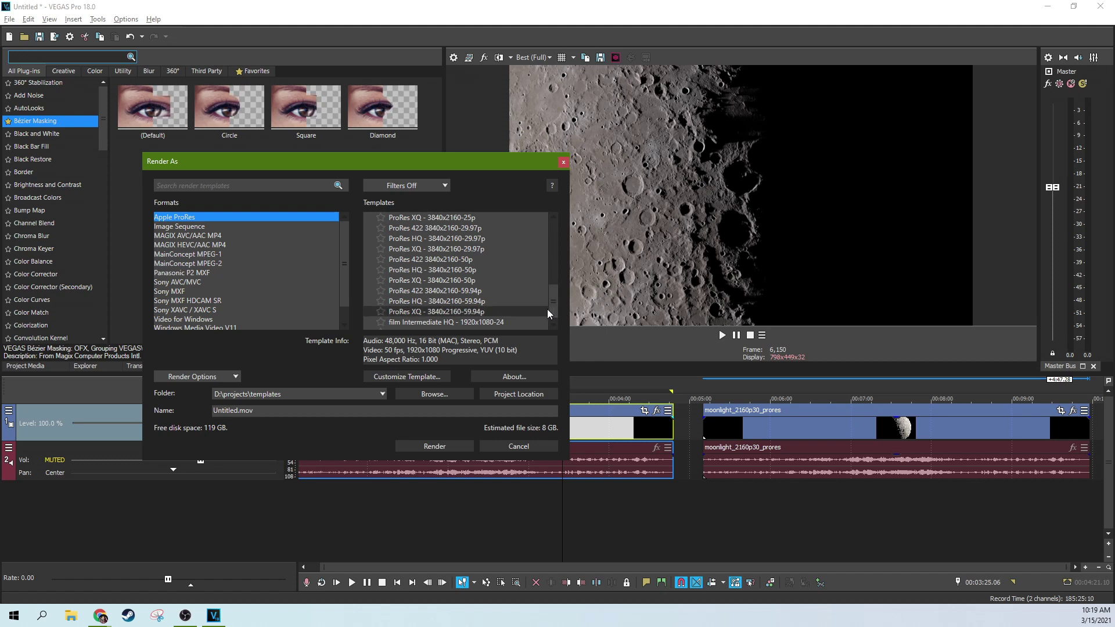
scroll(547, 308, up, 7)
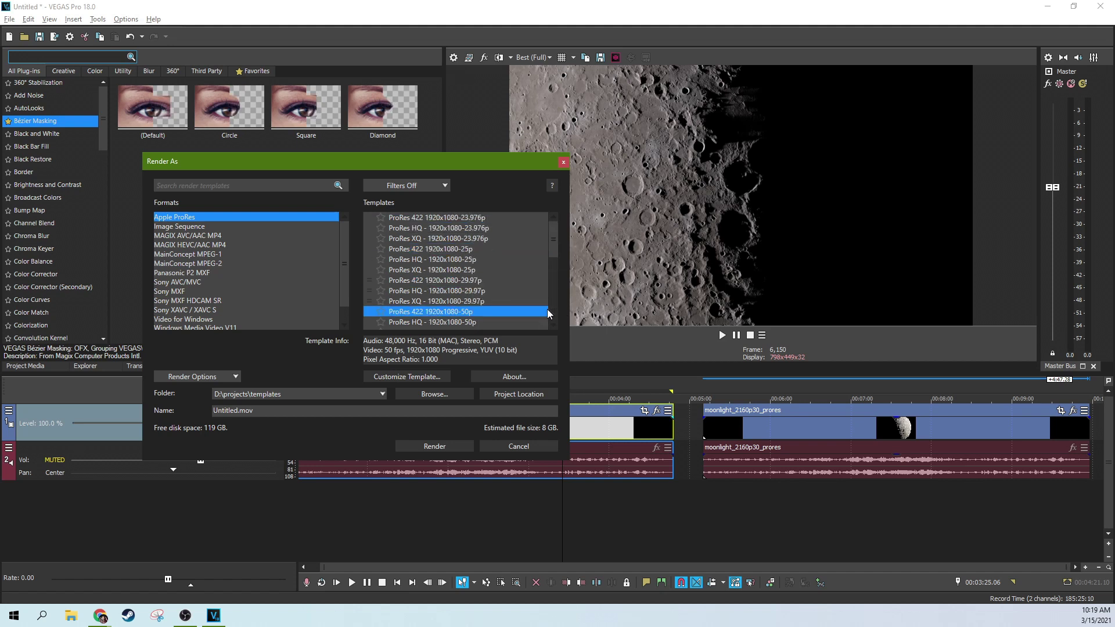
scroll(492, 265, down, 7)
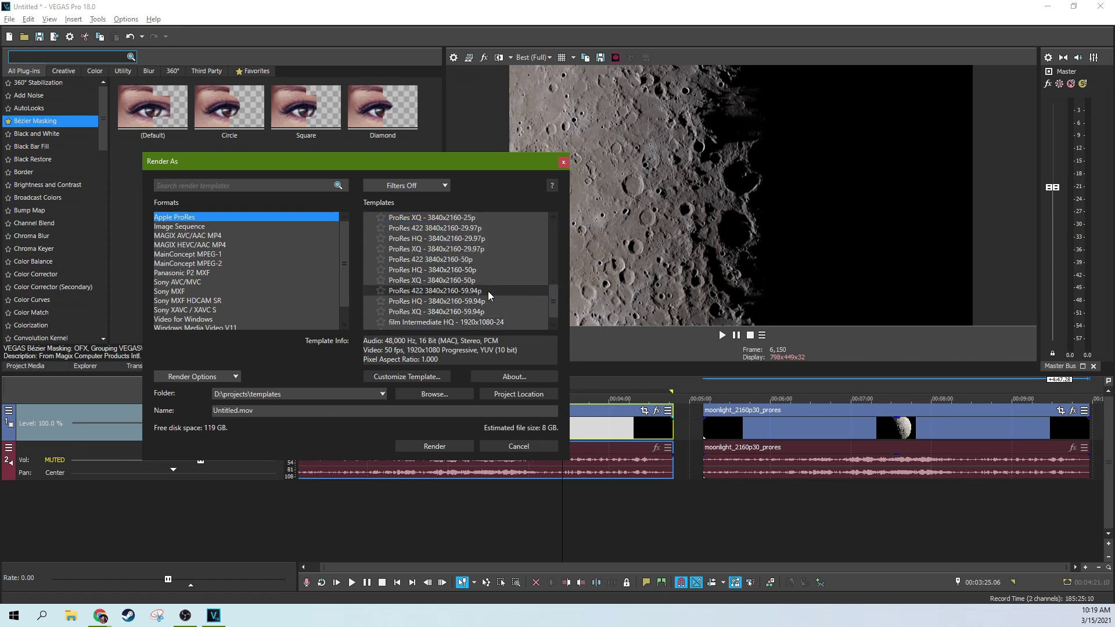
scroll(490, 311, up, 5)
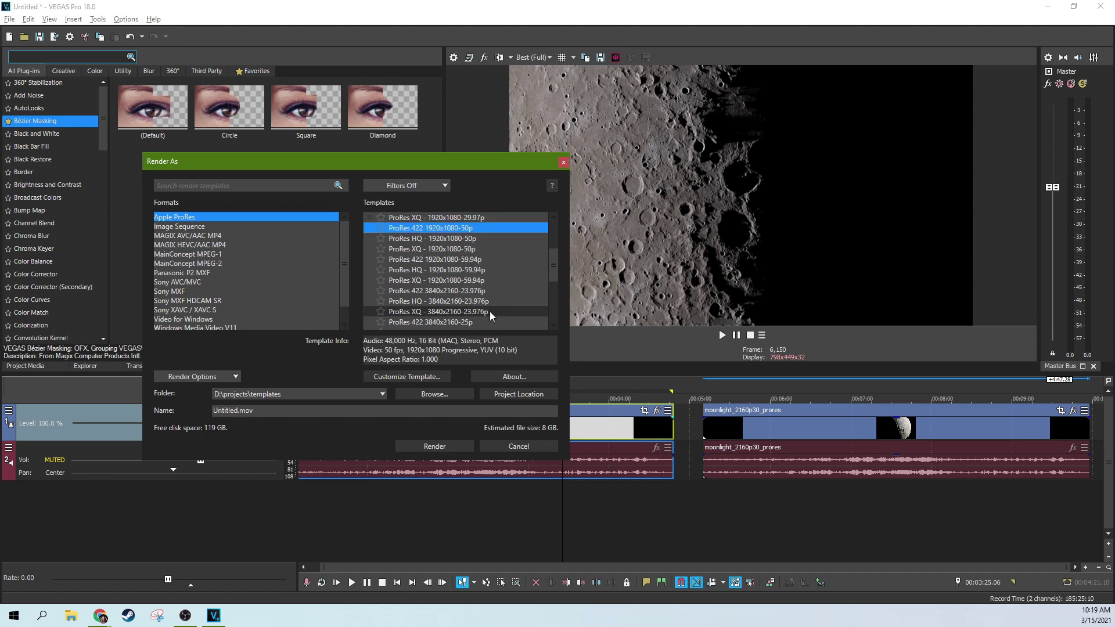
scroll(490, 312, down, 6)
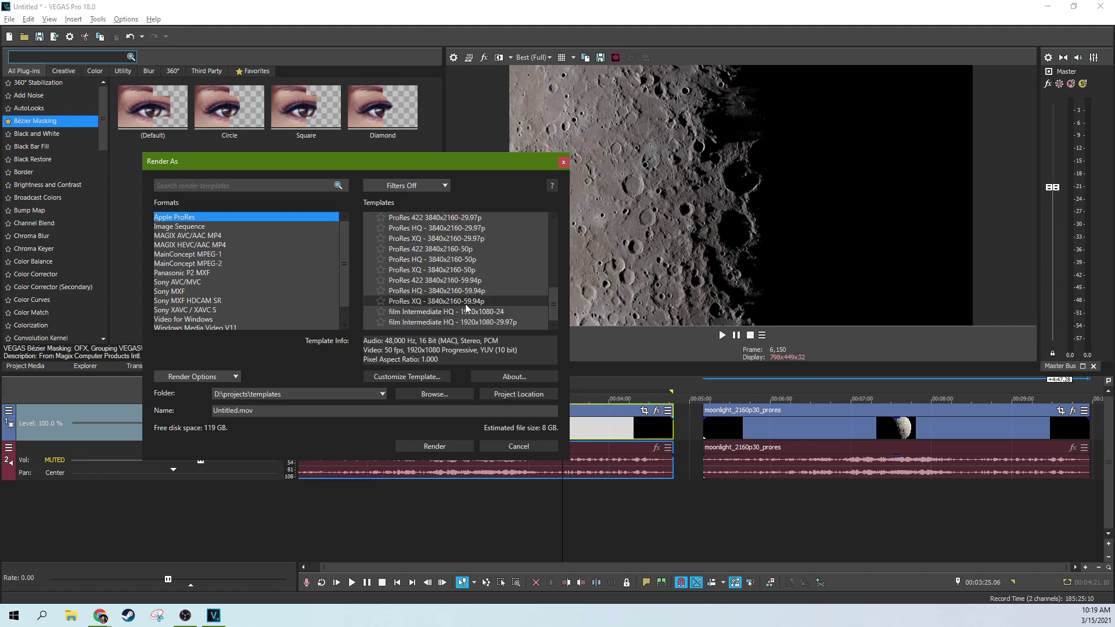
scroll(505, 279, up, 7)
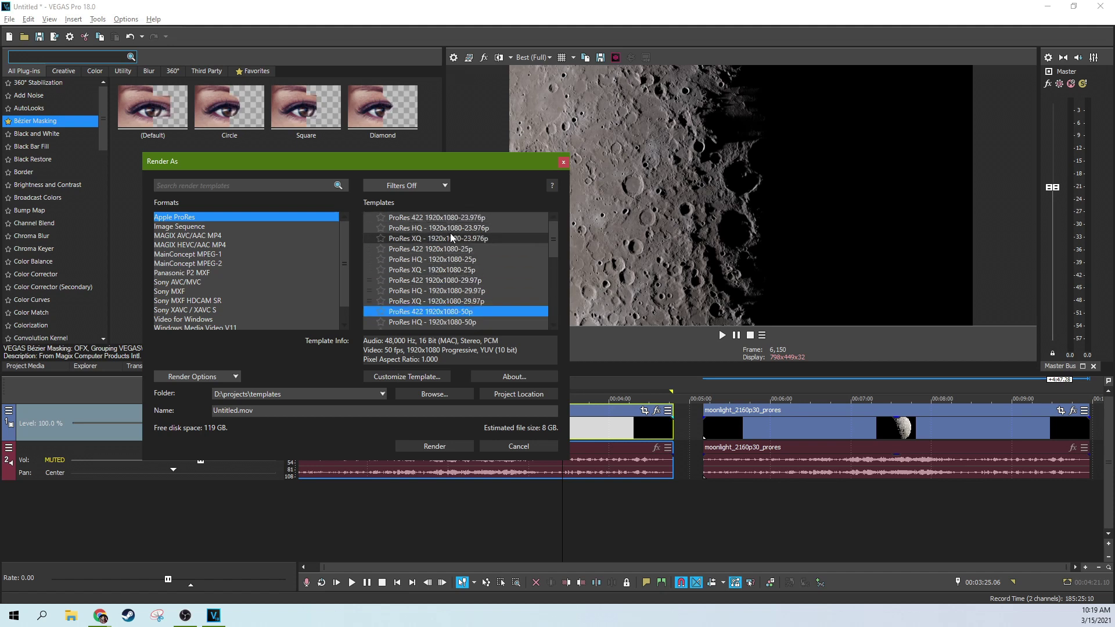
scroll(456, 280, down, 7)
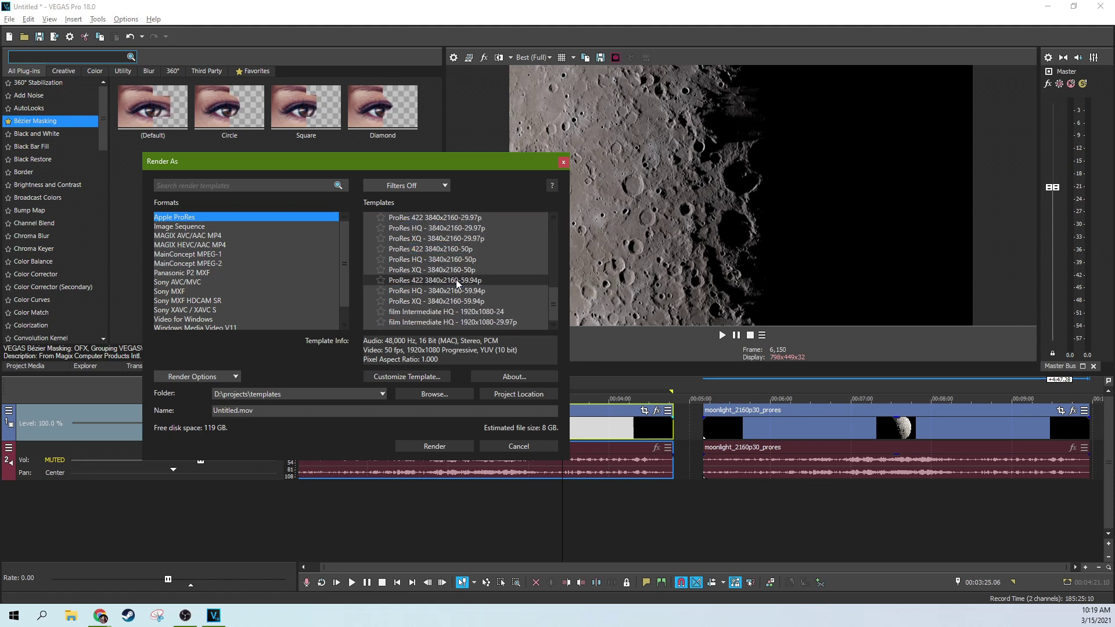
scroll(448, 314, up, 6)
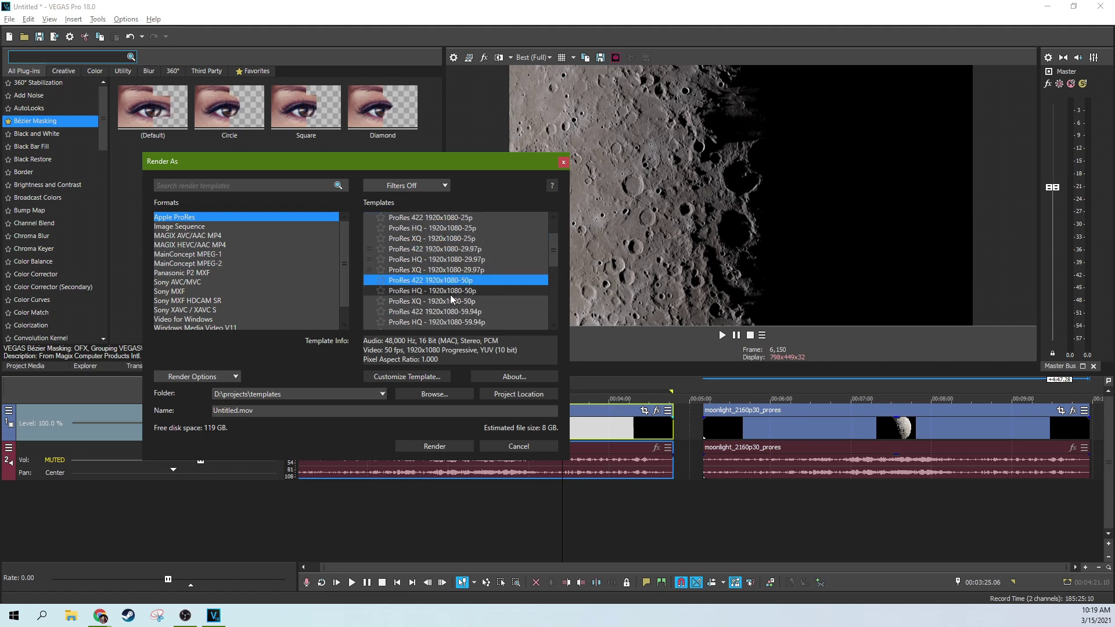
scroll(447, 268, up, 1)
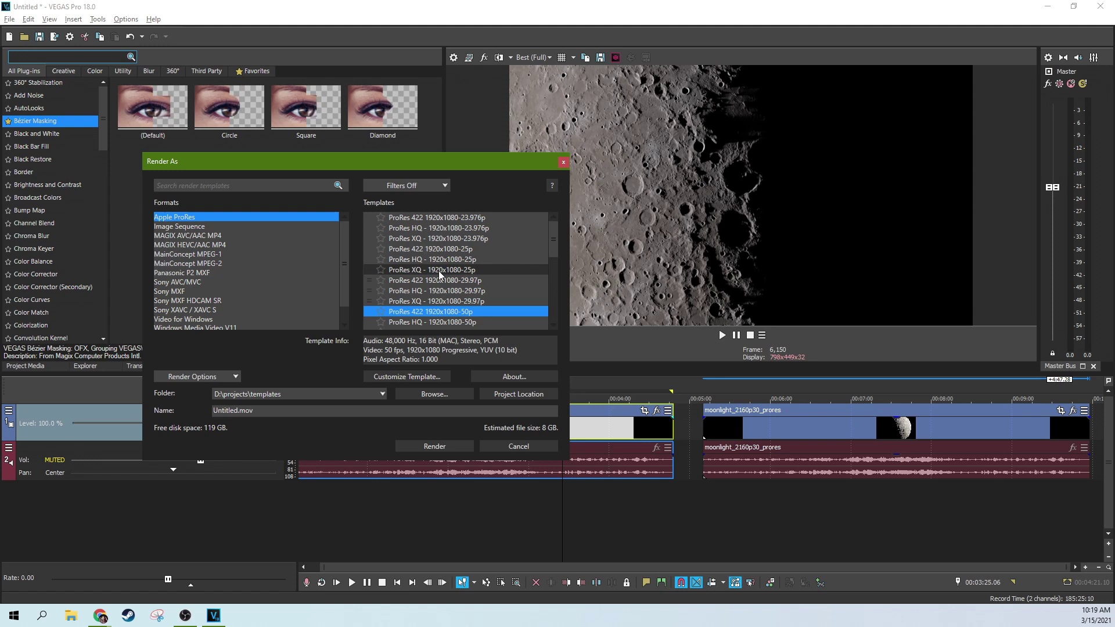
Compare the ProRes 422, HQ and XQ 1920x1080-23.976p templates, leaving XQ (about 47 GB) selected.
click(428, 220)
click(432, 228)
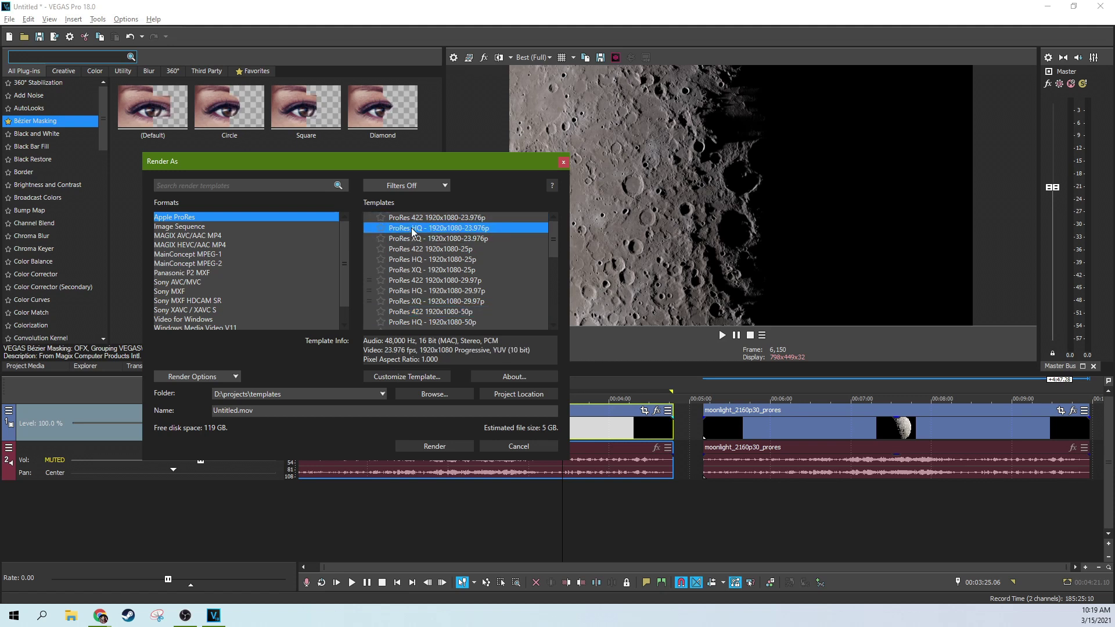
click(435, 239)
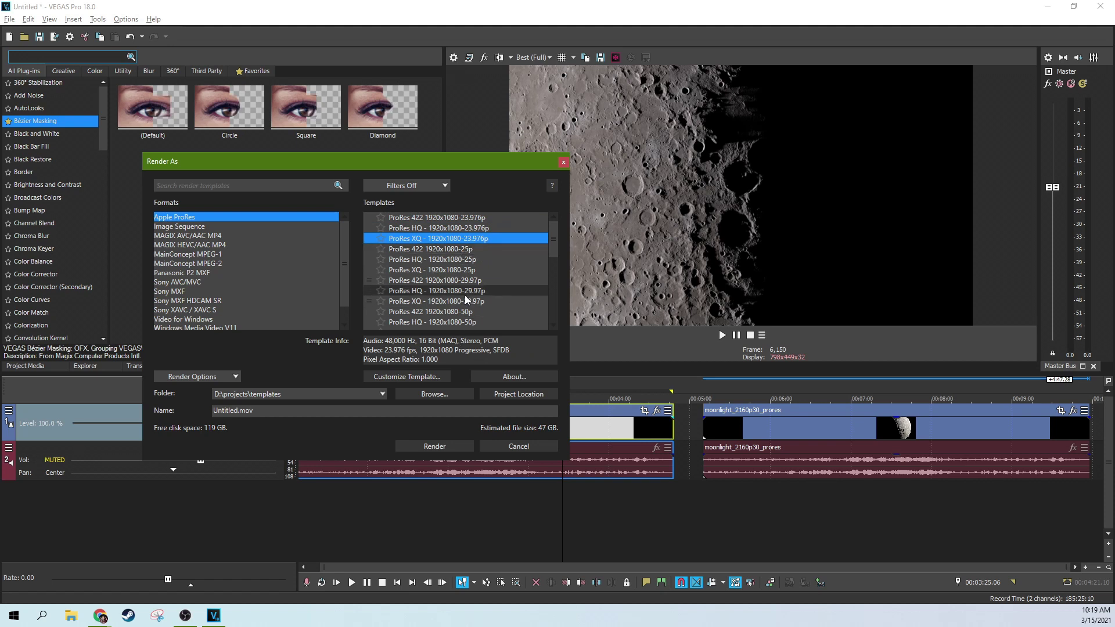
scroll(465, 298, down, 7)
scroll(465, 299, down, 1)
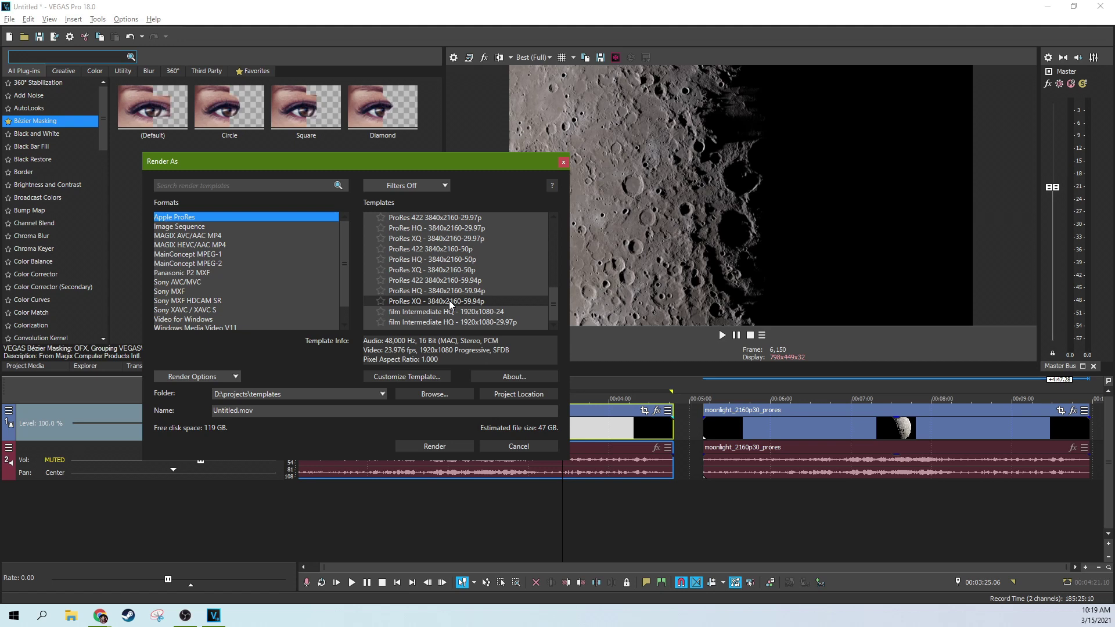
scroll(465, 301, up, 4)
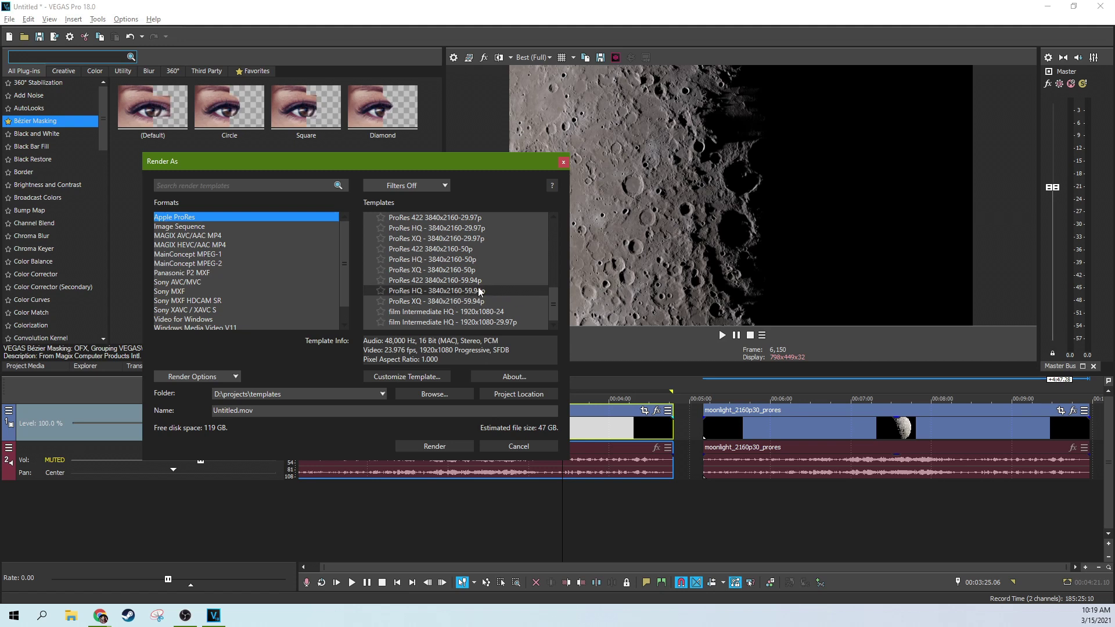
scroll(476, 300, up, 3)
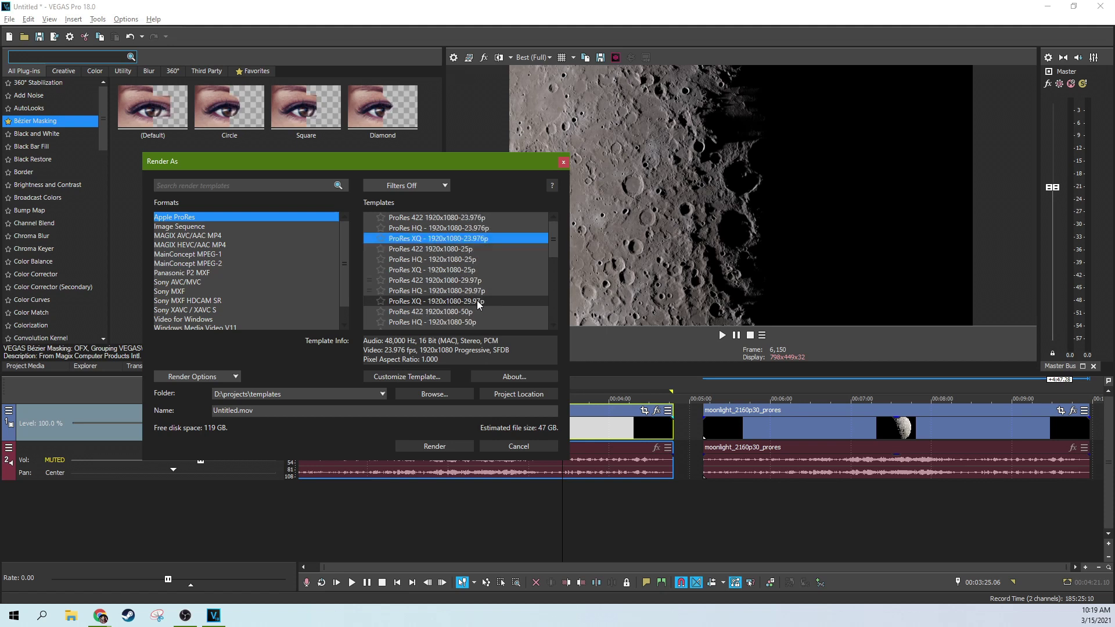
click(473, 238)
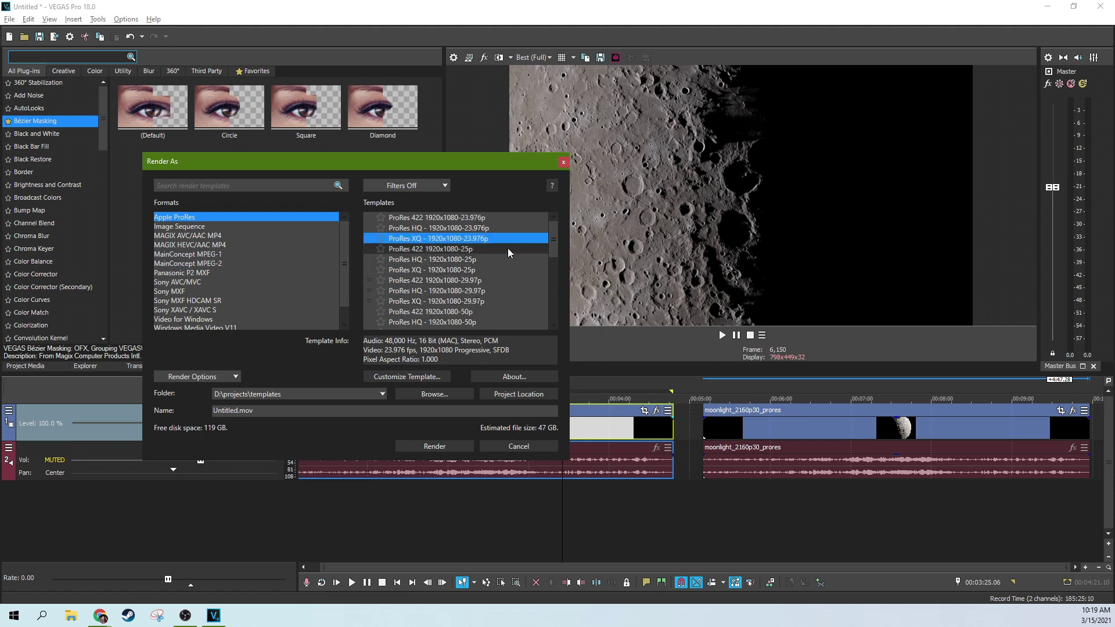
Cancel the Render As dialog without rendering.
scroll(503, 242, down, 7)
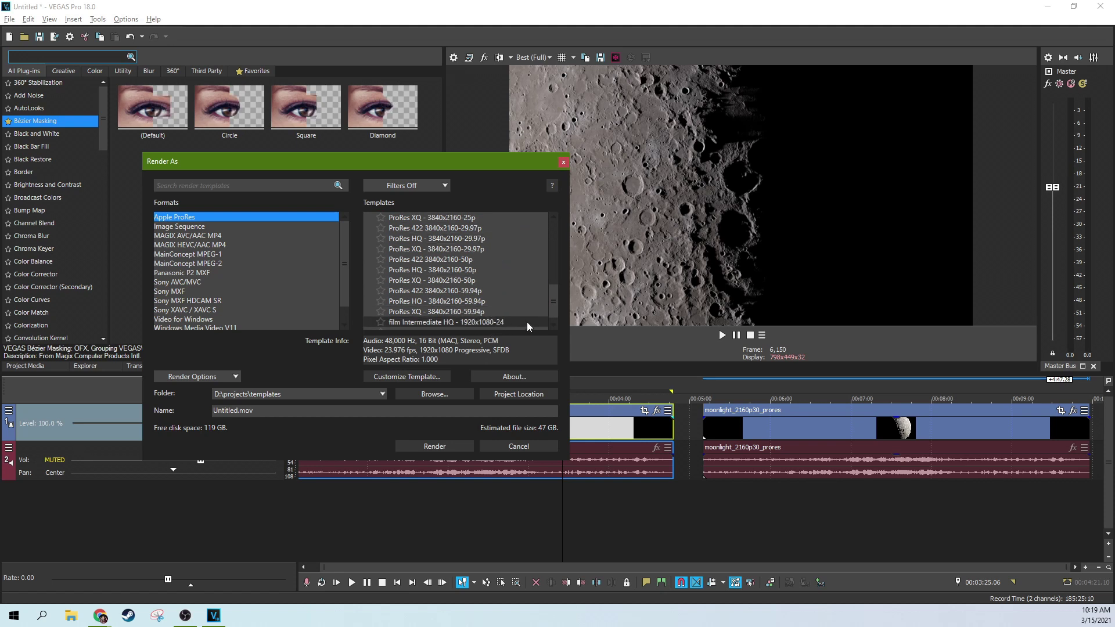
scroll(528, 322, up, 7)
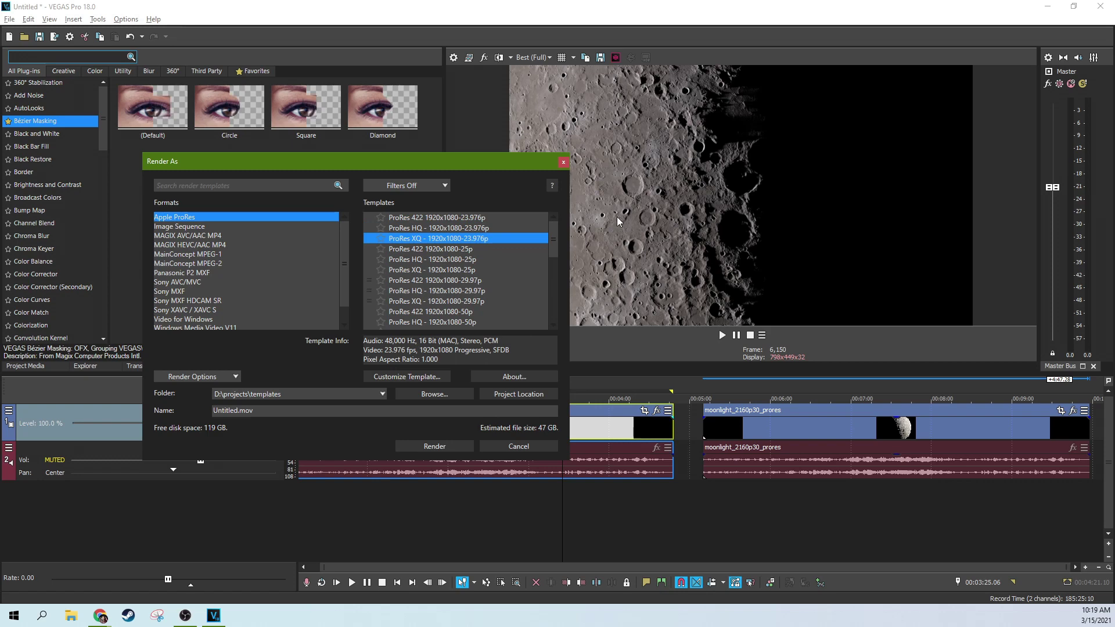
click(563, 163)
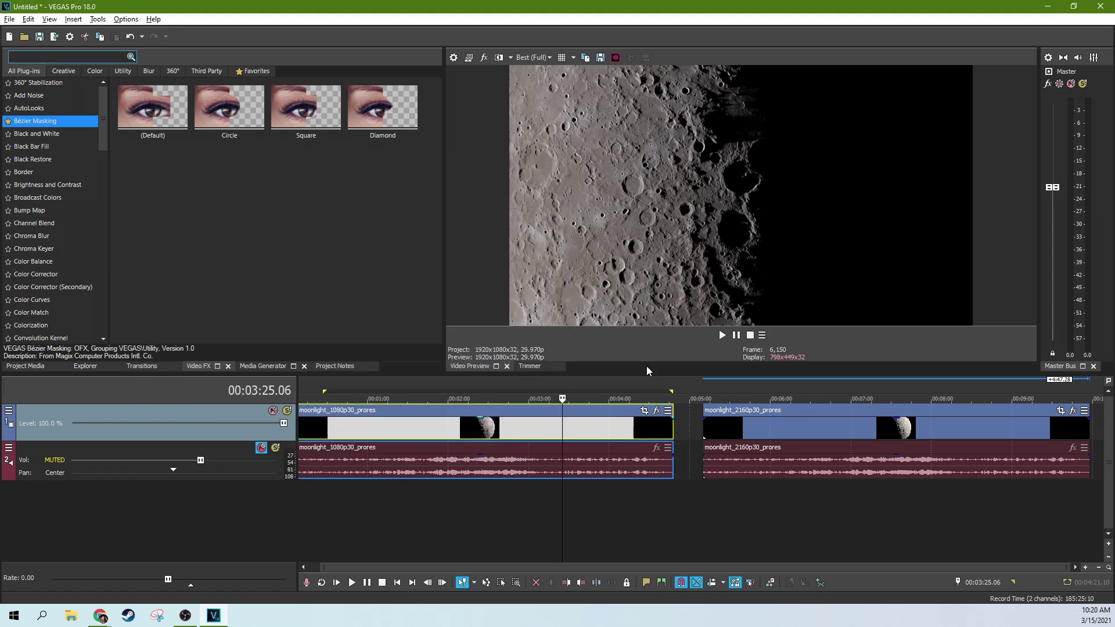